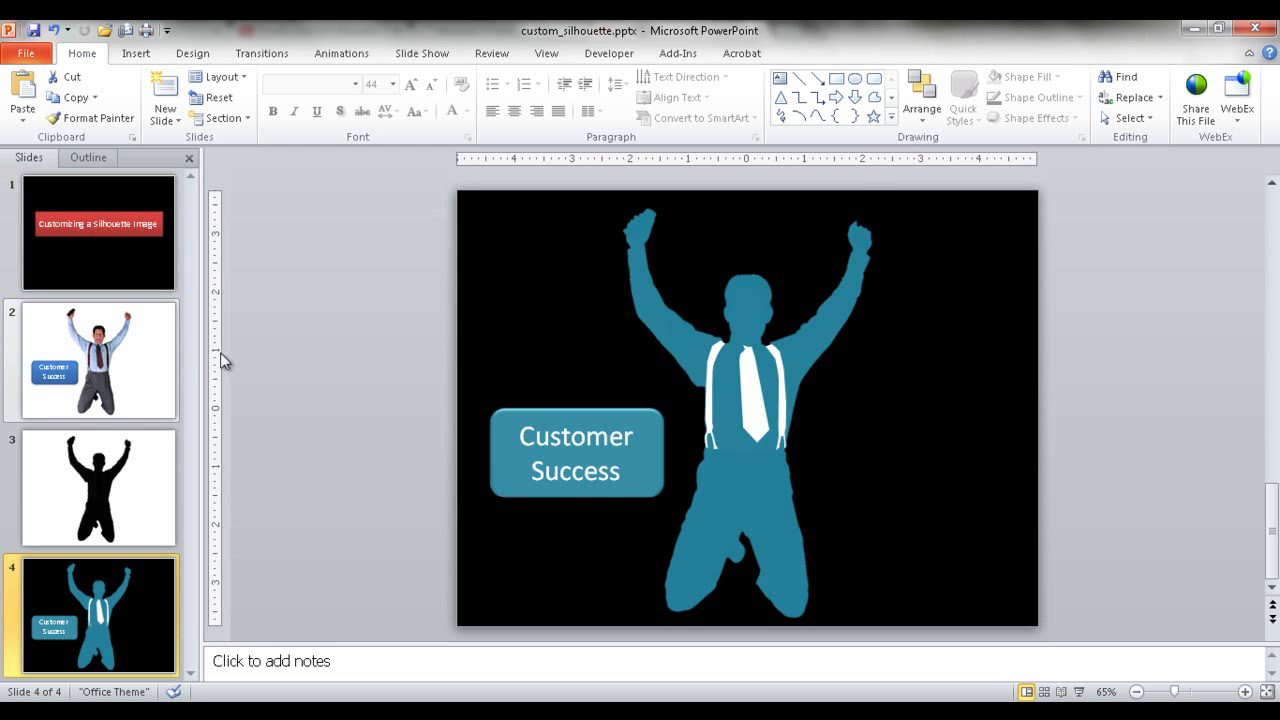
# Step: Duplicate slide 2 with the full-colour photo and move the copy to the end of the presentation as slide 5
pyautogui.click(176, 360)
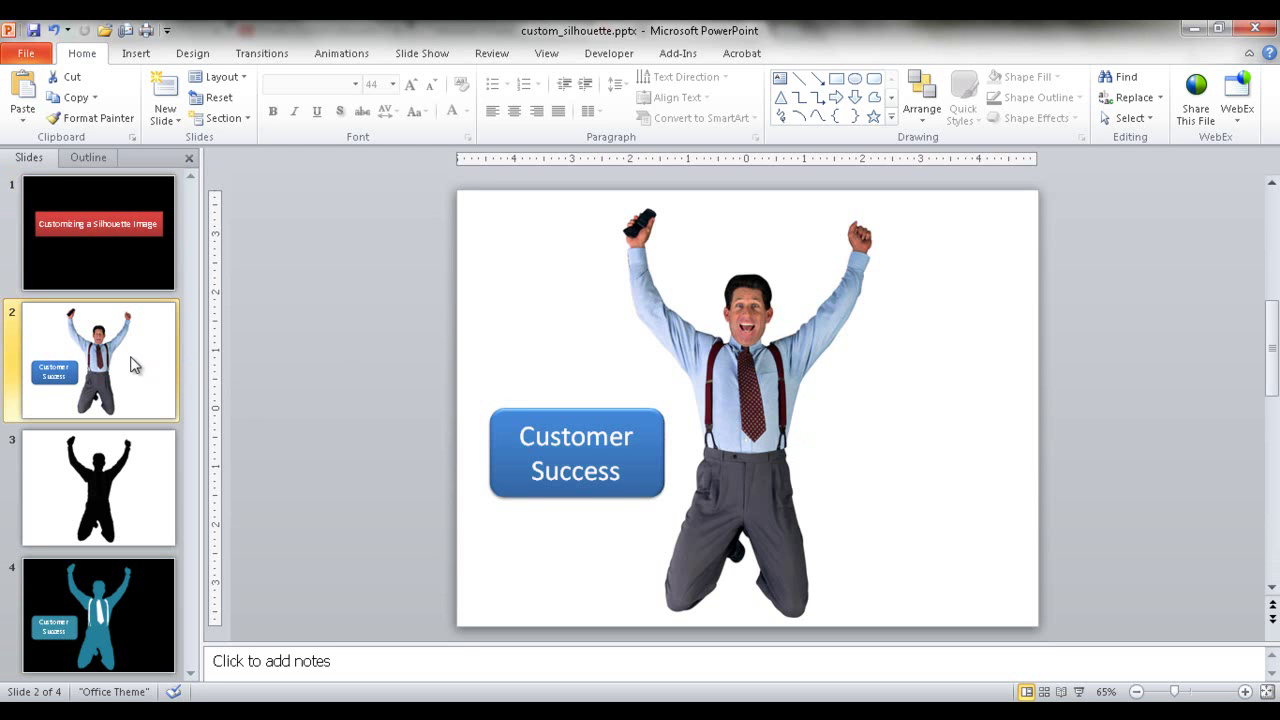
pyautogui.click(807, 417)
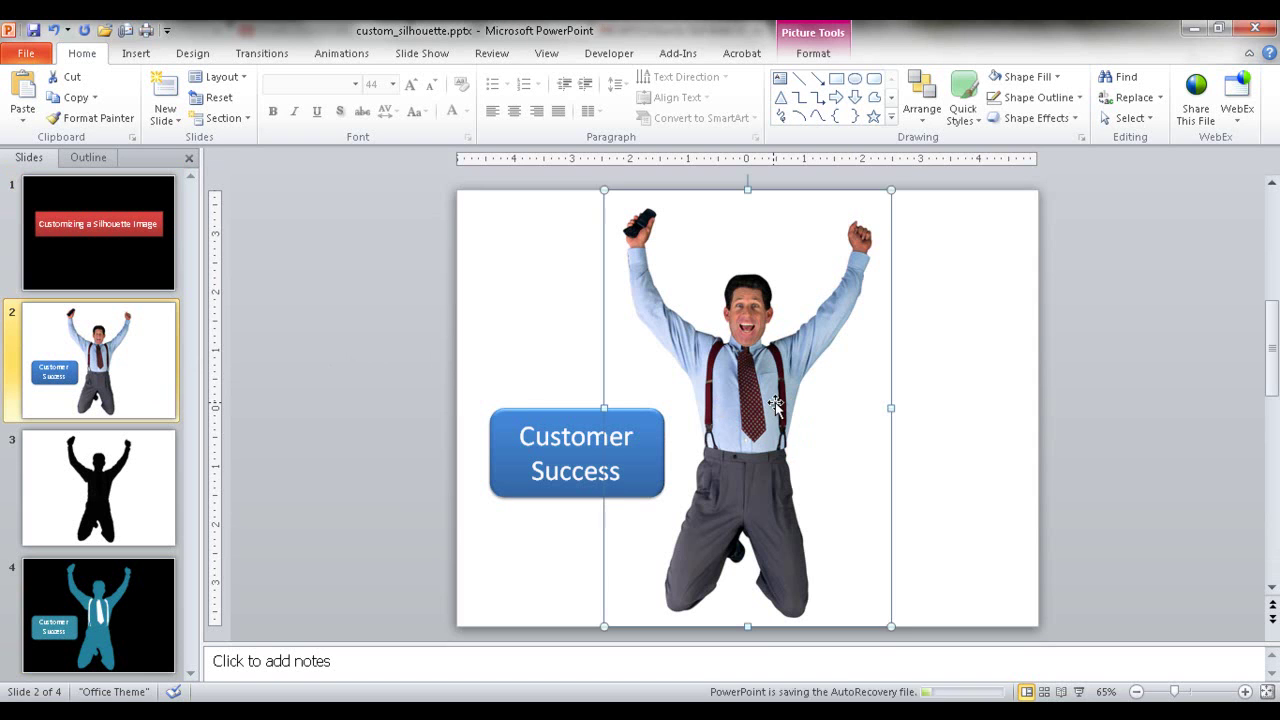
pyautogui.click(943, 392)
pyautogui.click(153, 375)
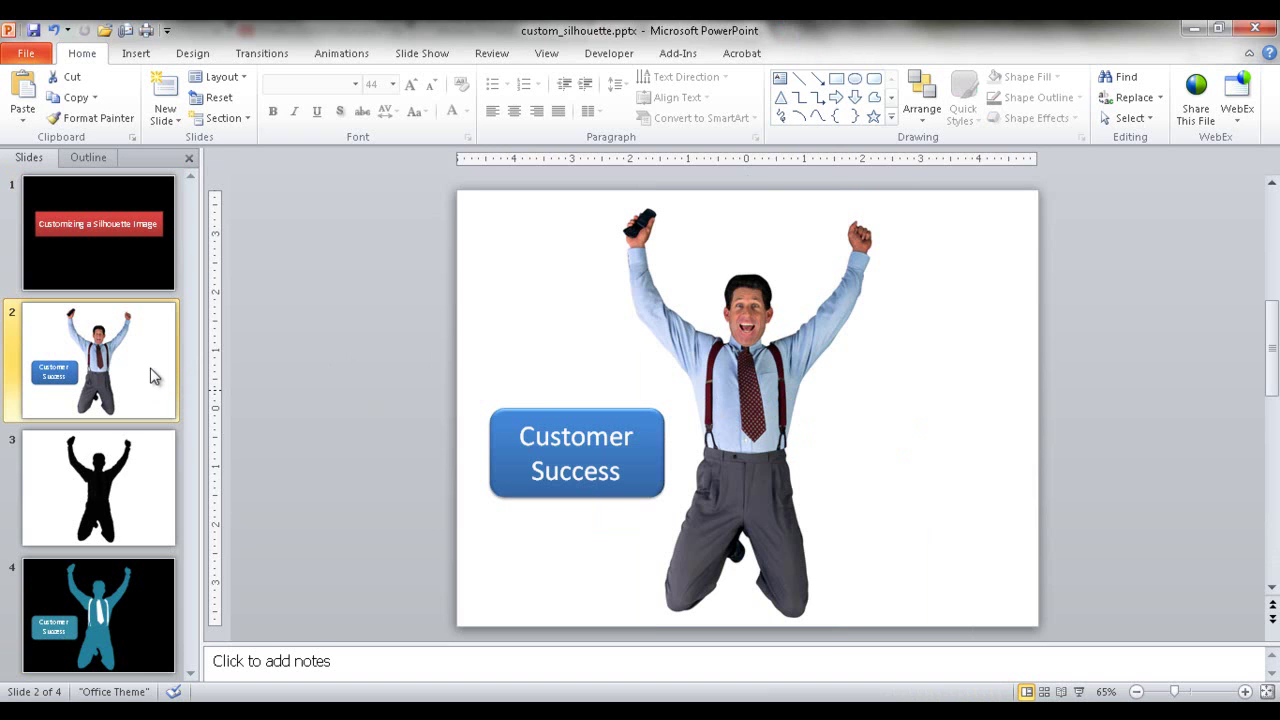
pyautogui.hotkey('ctrl', 'd')
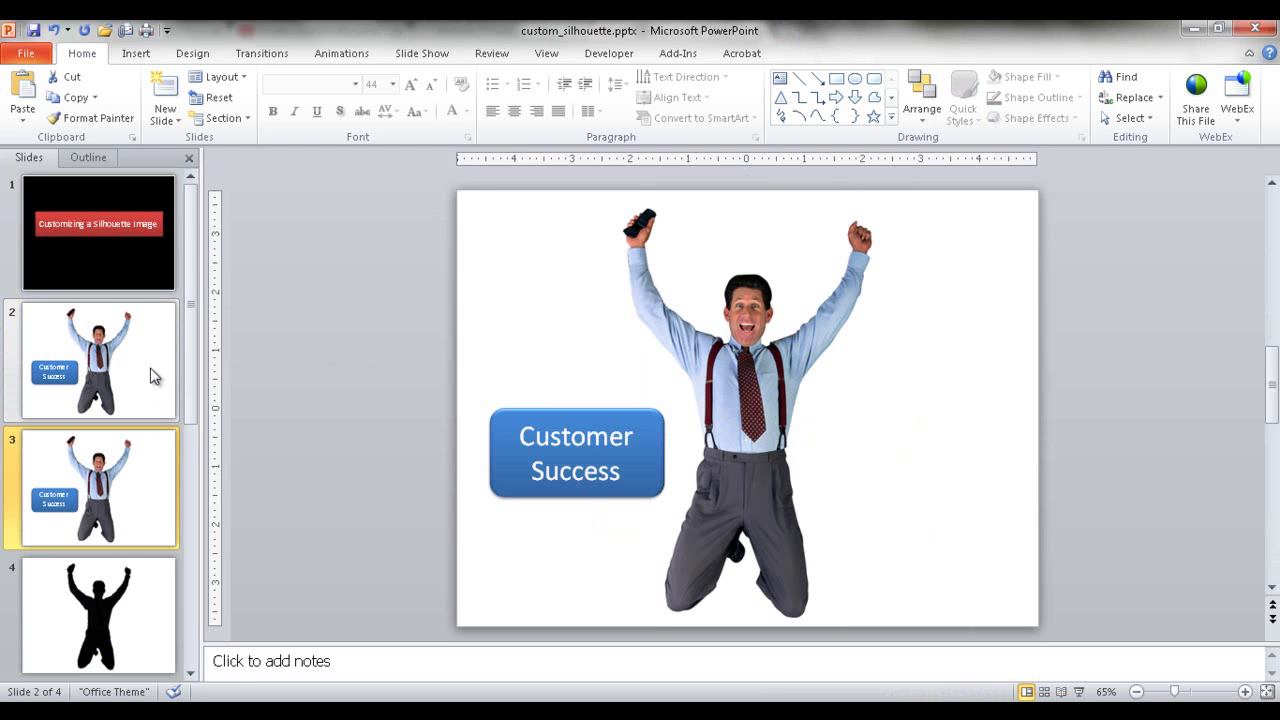
pyautogui.moveTo(153, 386); pyautogui.dragTo(167, 640)
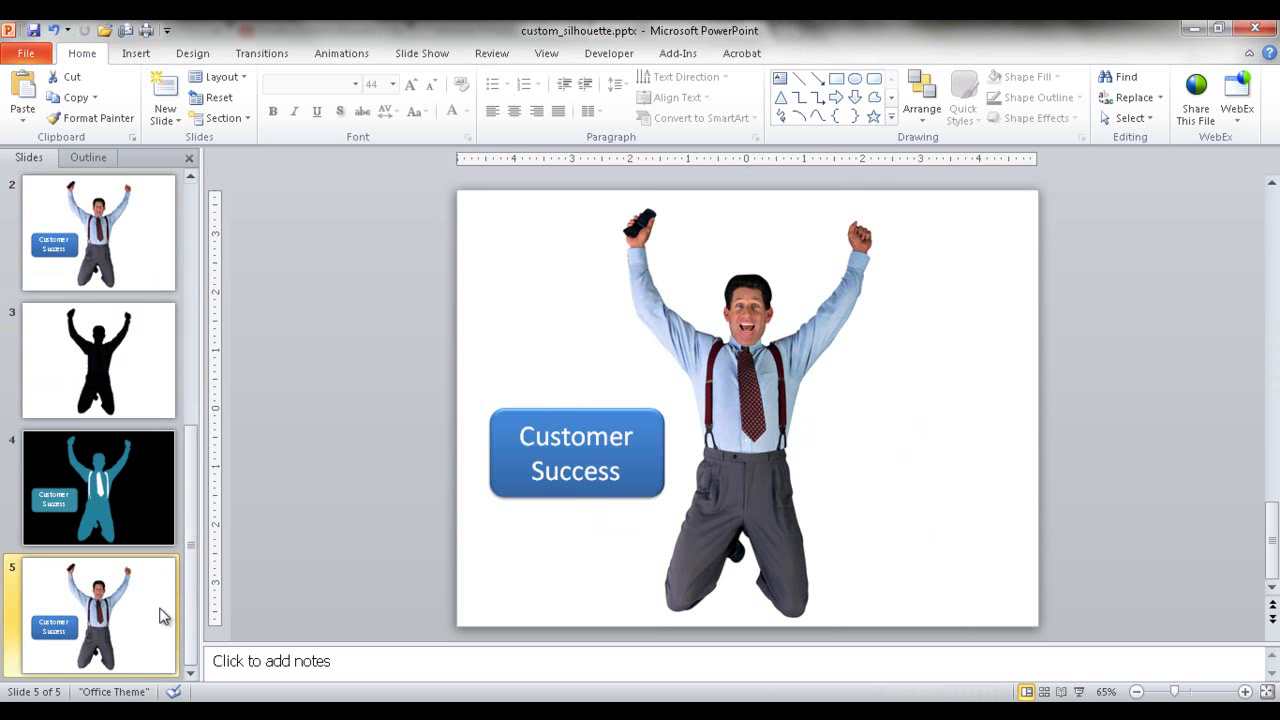
# Step: Delete the "Customer Success" box from slide 5
pyautogui.click(549, 437)
pyautogui.click(537, 410)
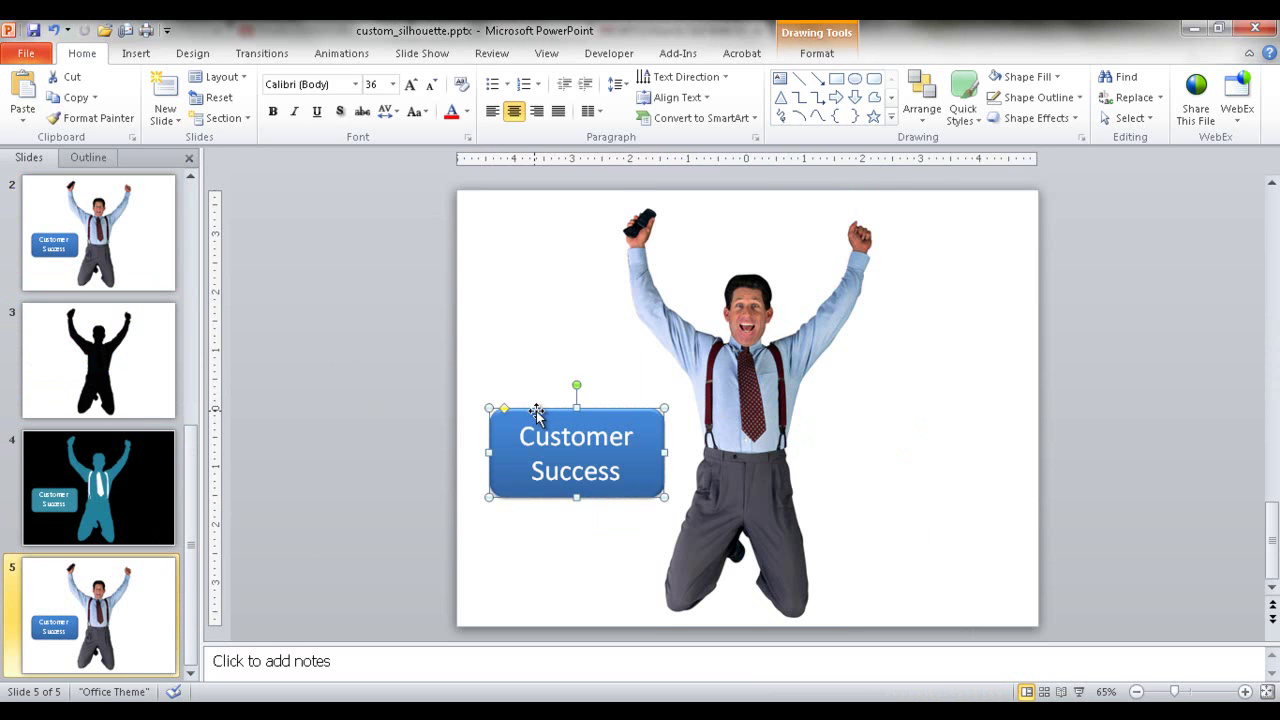
pyautogui.press('Delete')
# Step: Try setting the brightness of the man's picture on slide 5 to -100%, and undo the change
pyautogui.click(718, 401)
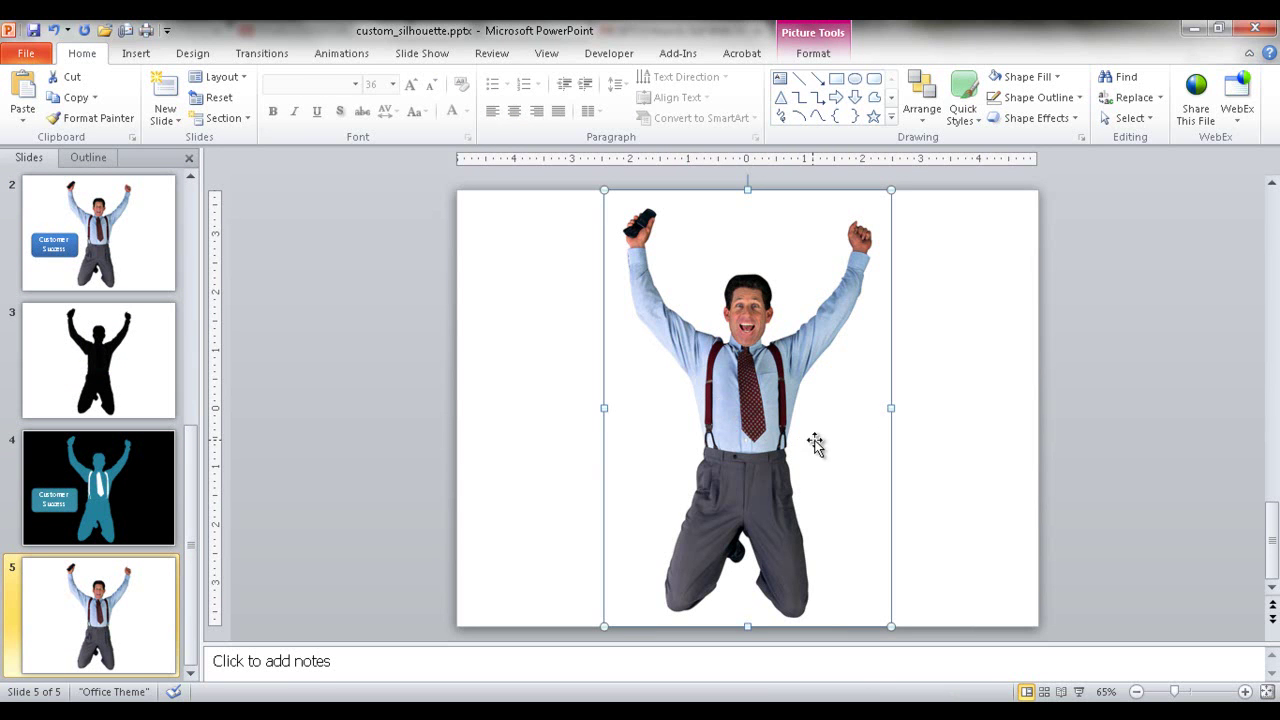
pyautogui.rightClick(746, 364)
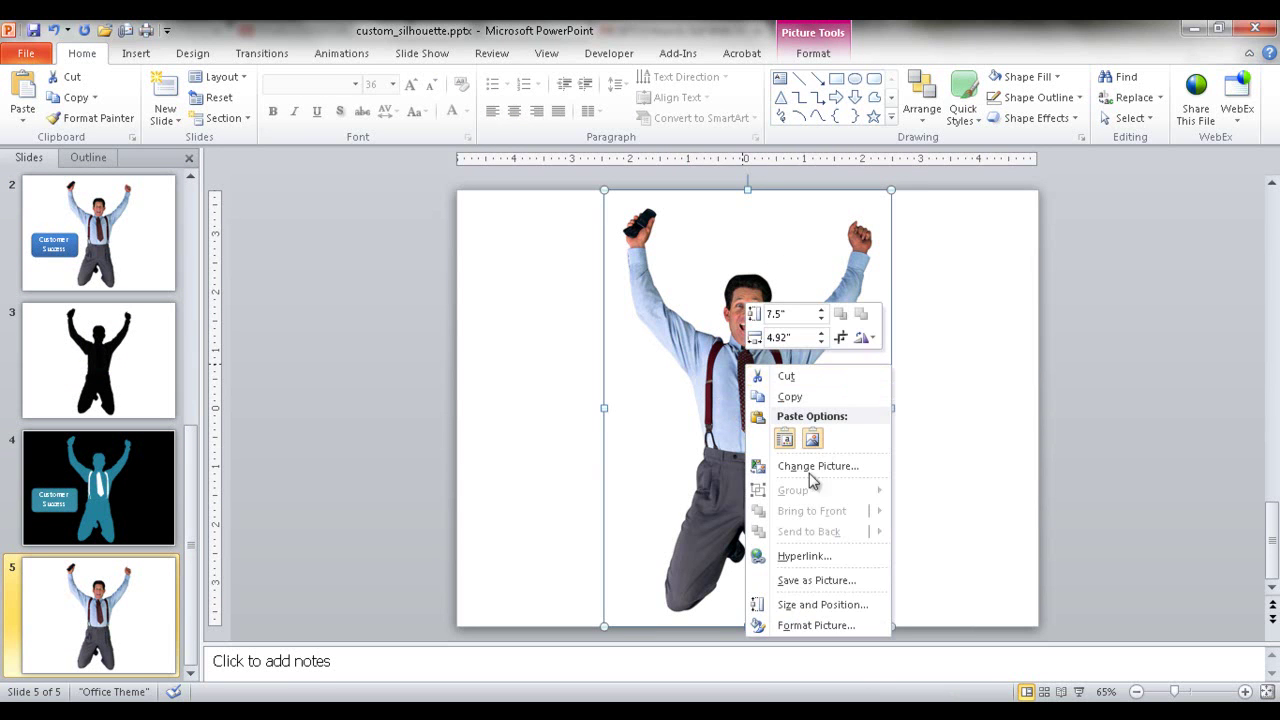
pyautogui.click(848, 627)
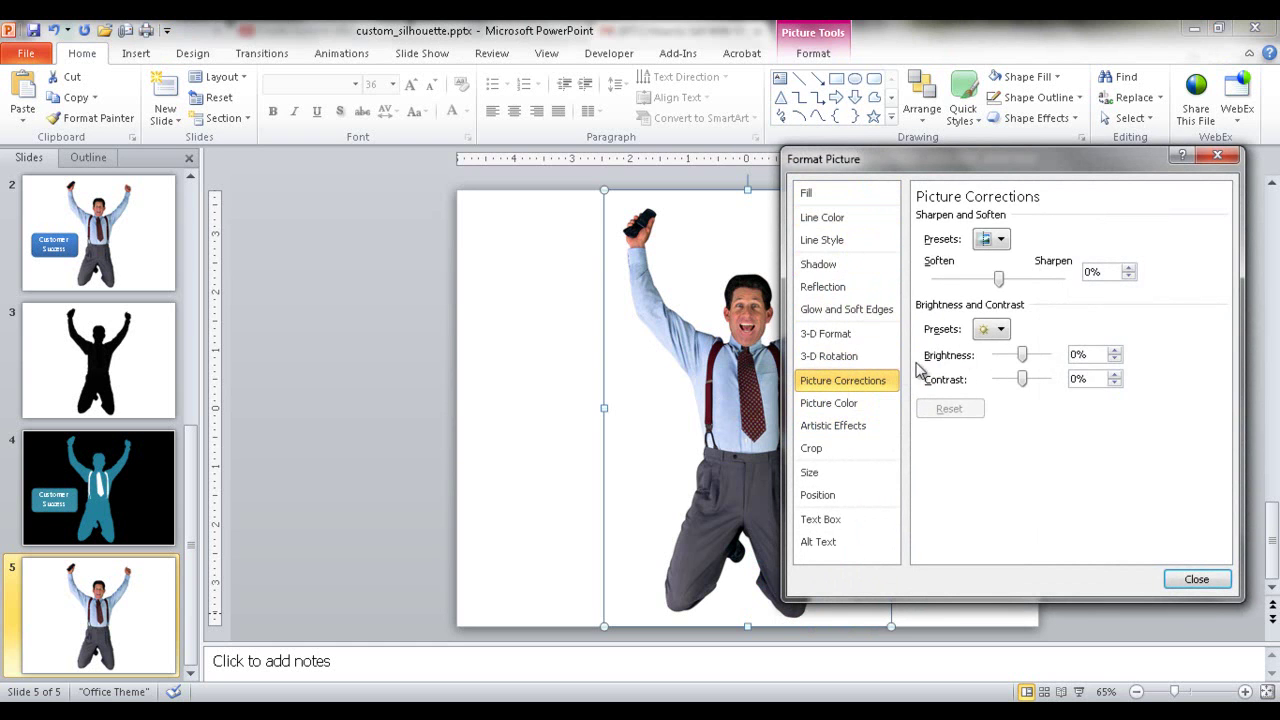
pyautogui.moveTo(1022, 355); pyautogui.dragTo(996, 355)
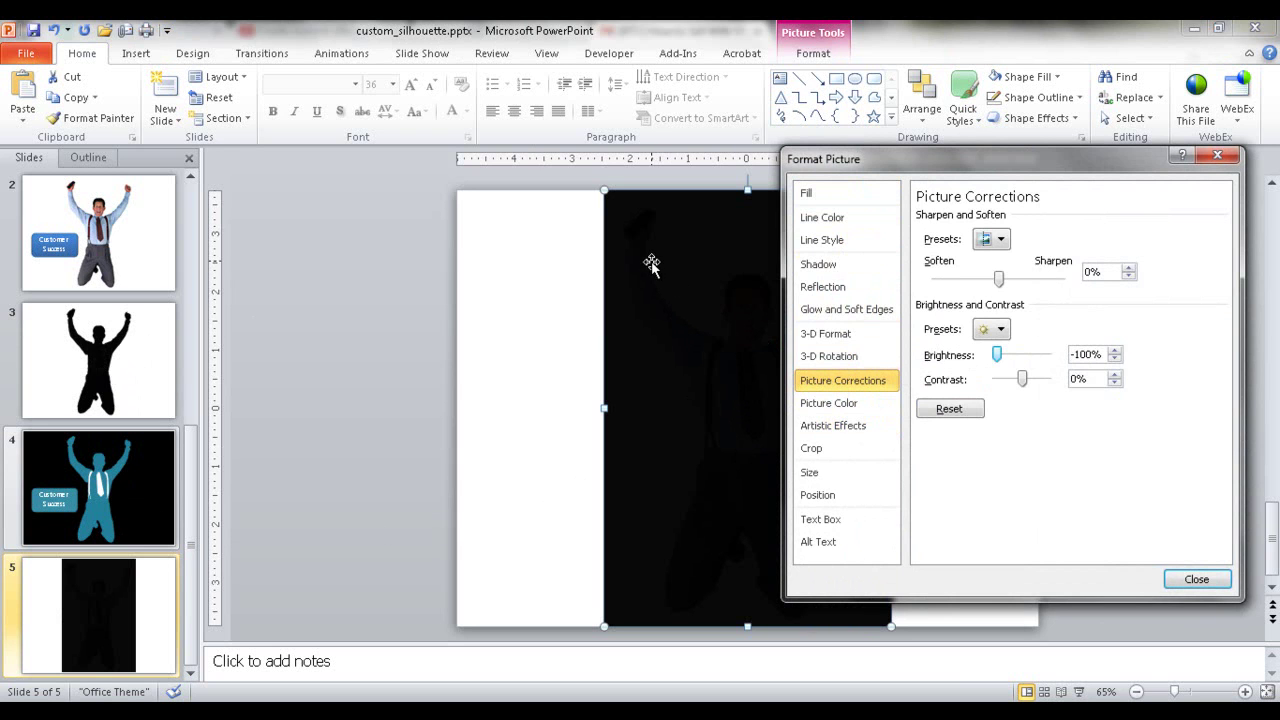
pyautogui.click(1198, 582)
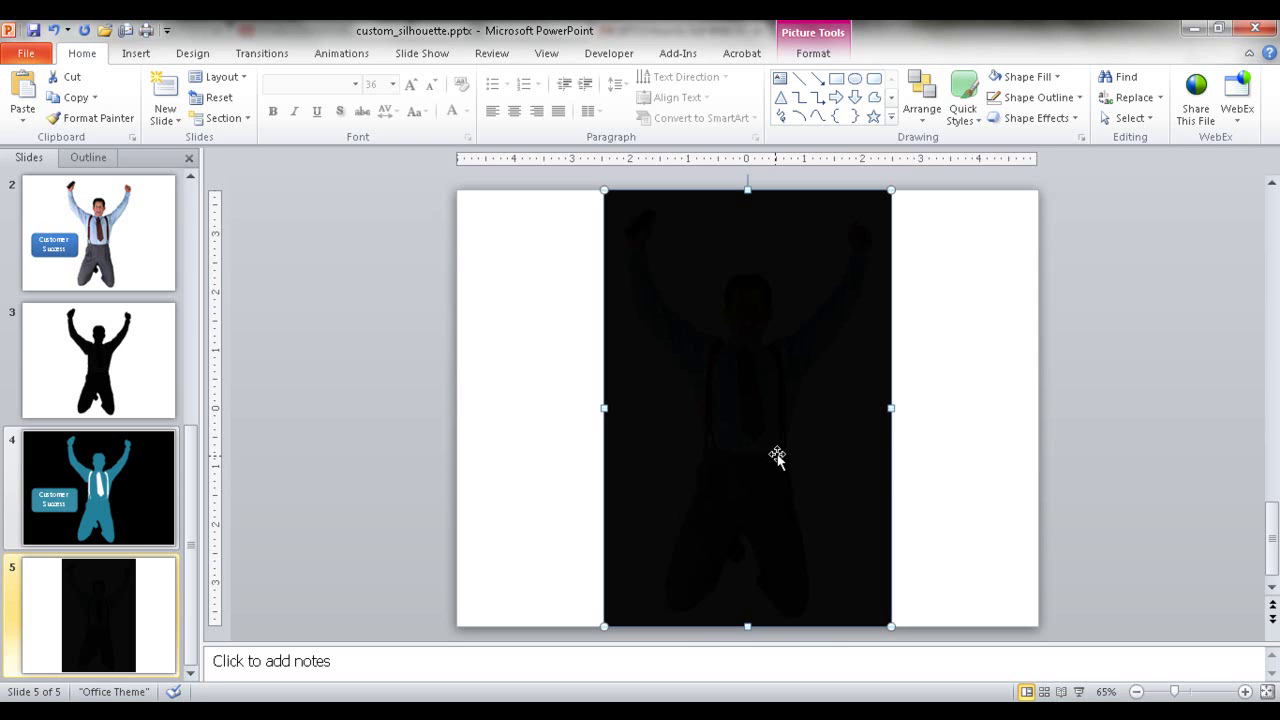
pyautogui.hotkey('ctrl', 'z')
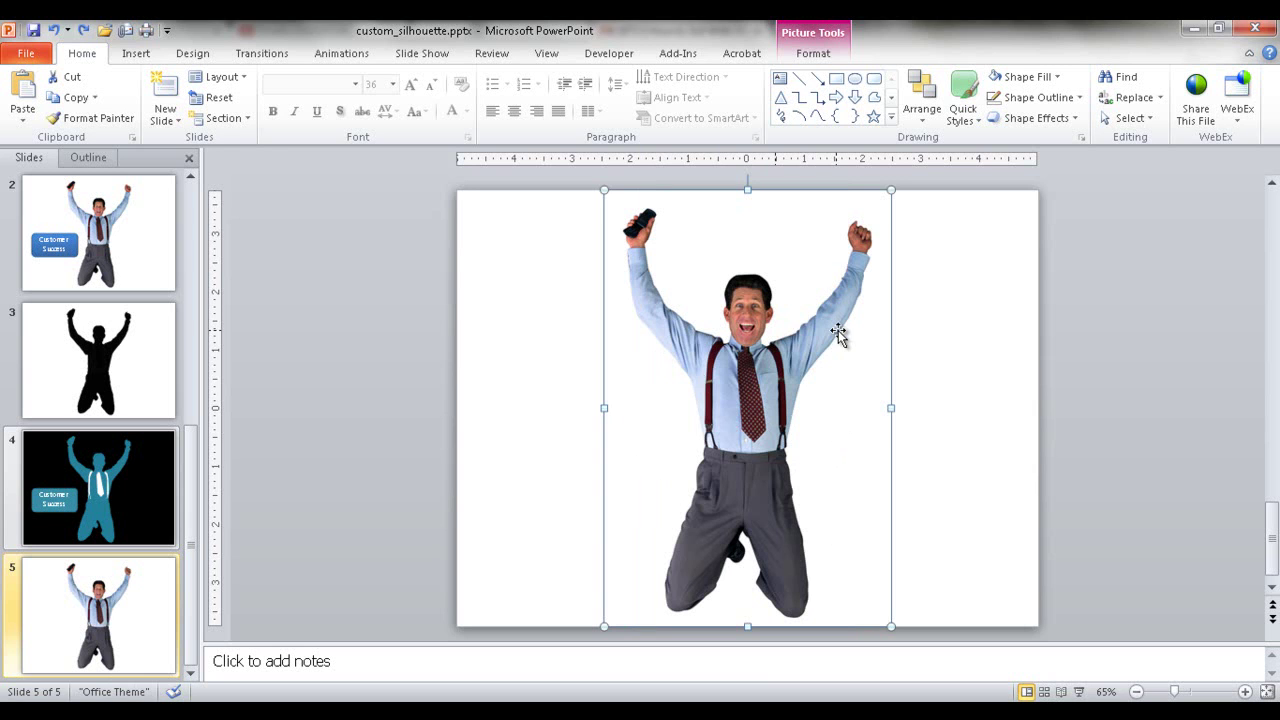
# Step: Remove the background of the picture on slide 5, enlarging the removal area to enclose the man's whole figure, and keep the changes
pyautogui.click(820, 56)
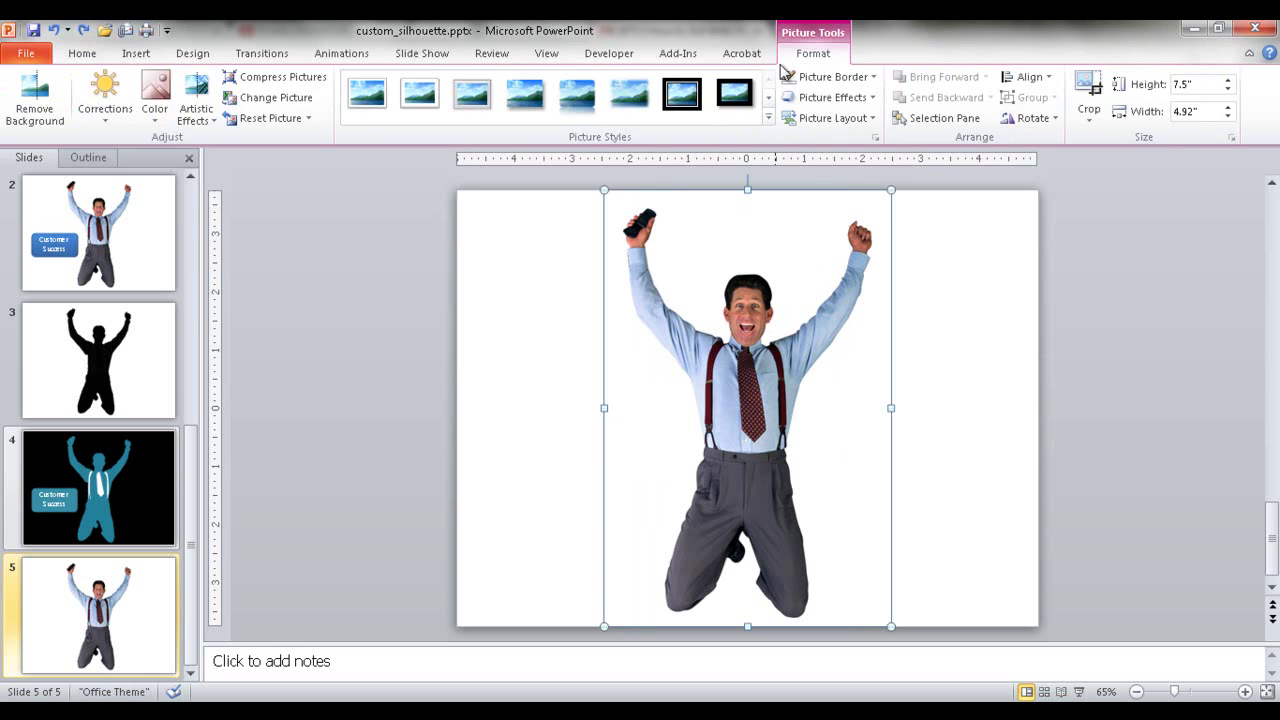
pyautogui.click(35, 100)
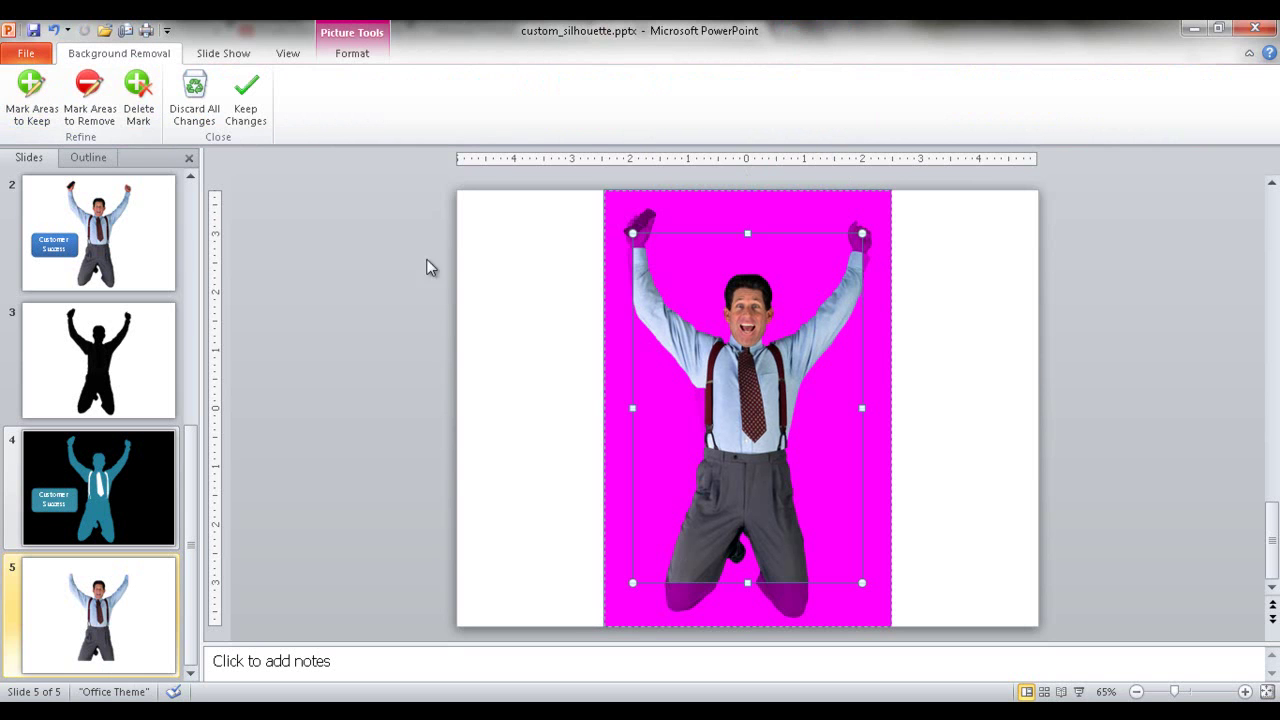
pyautogui.moveTo(633, 233); pyautogui.dragTo(609, 197)
pyautogui.moveTo(861, 580); pyautogui.dragTo(887, 619)
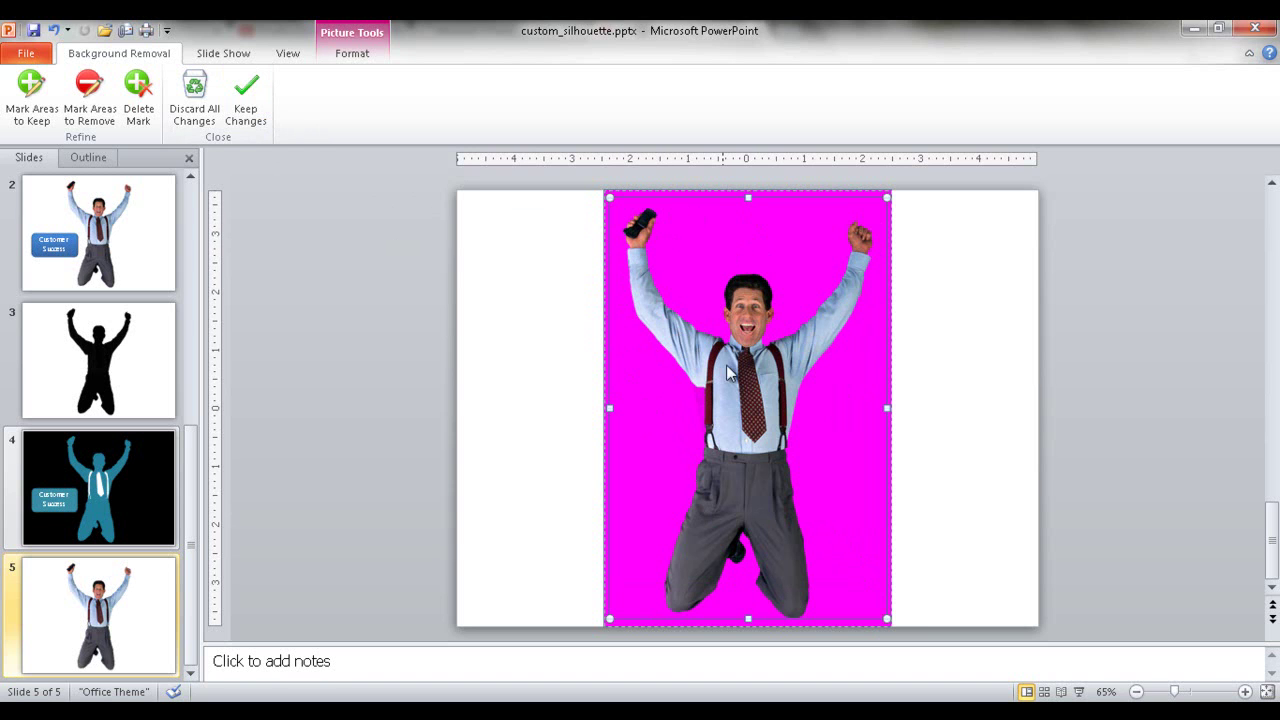
pyautogui.click(248, 100)
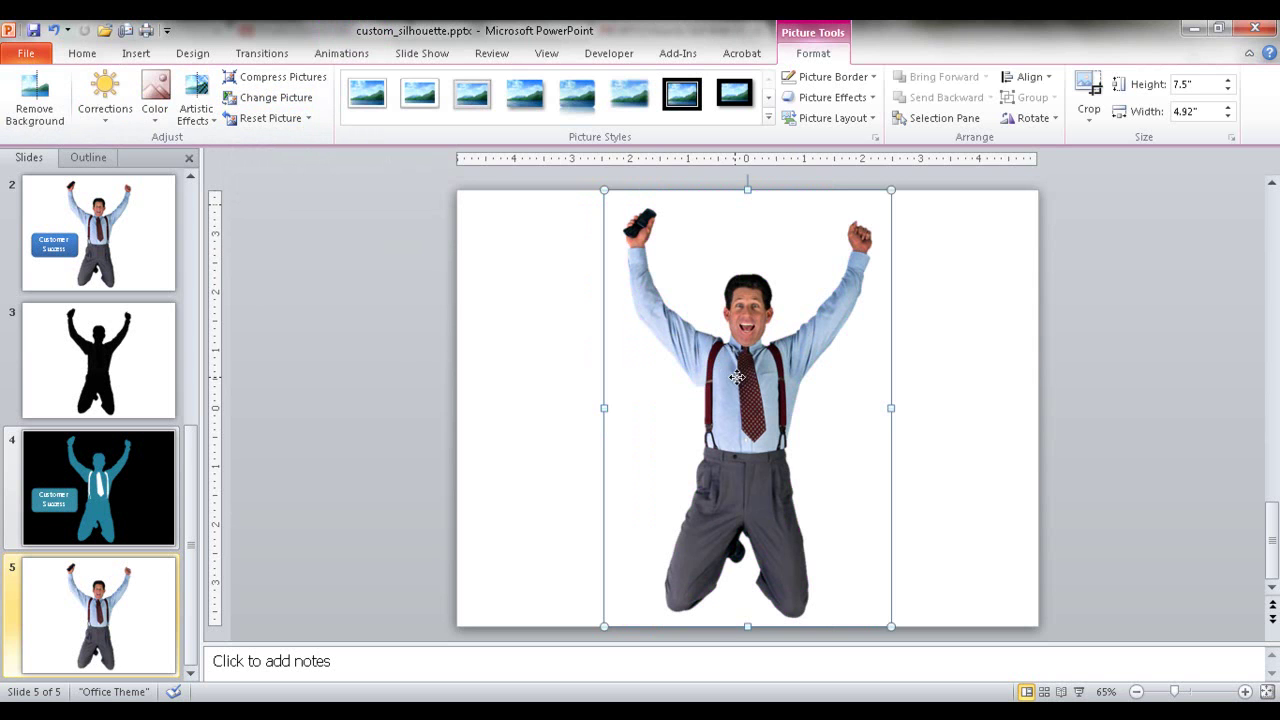
# Step: Shift the pictures on slides 5 and 2 partly off their slides to compare their backgrounds, and return both to the centre
pyautogui.moveTo(738, 378); pyautogui.dragTo(436, 395)
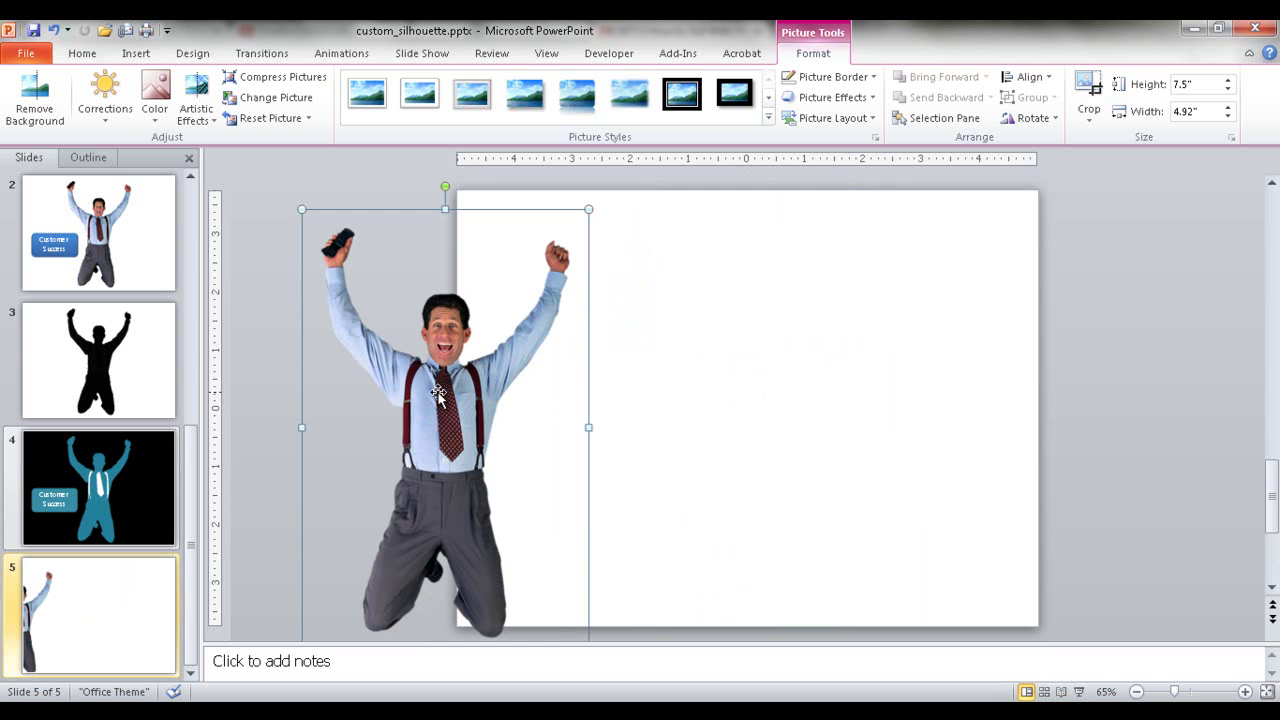
pyautogui.click(113, 228)
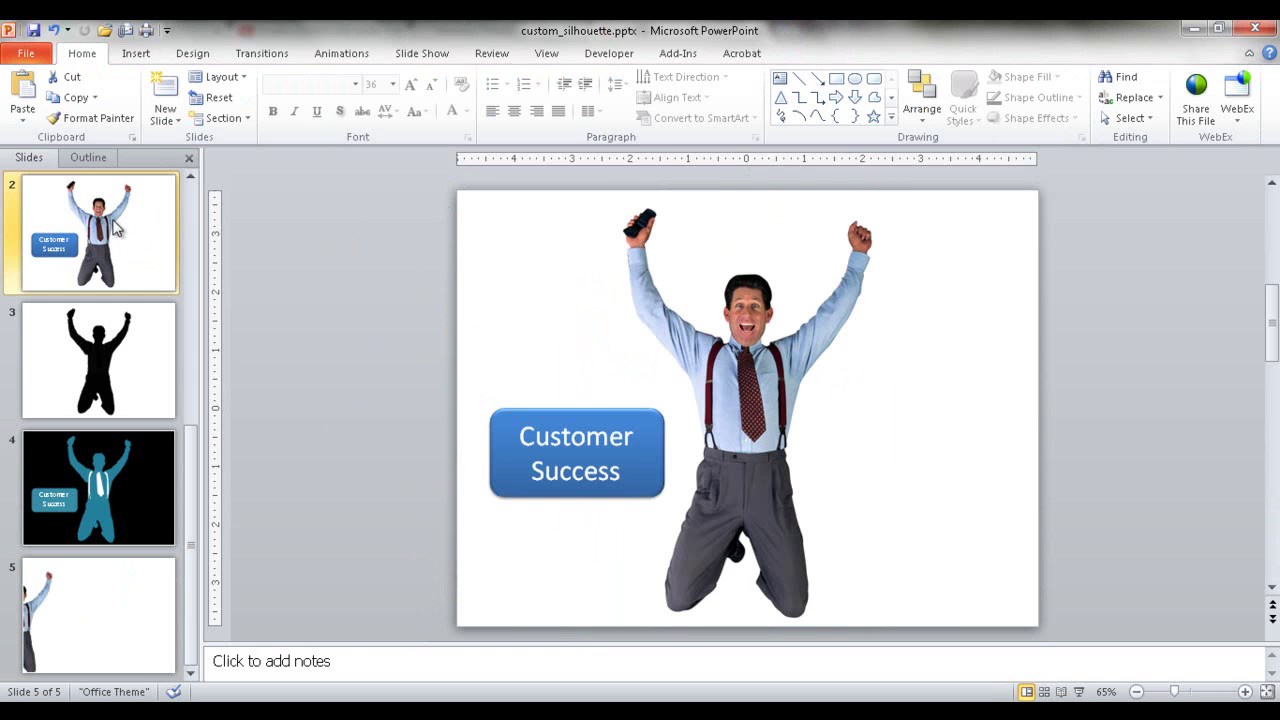
pyautogui.moveTo(695, 463); pyautogui.dragTo(437, 483)
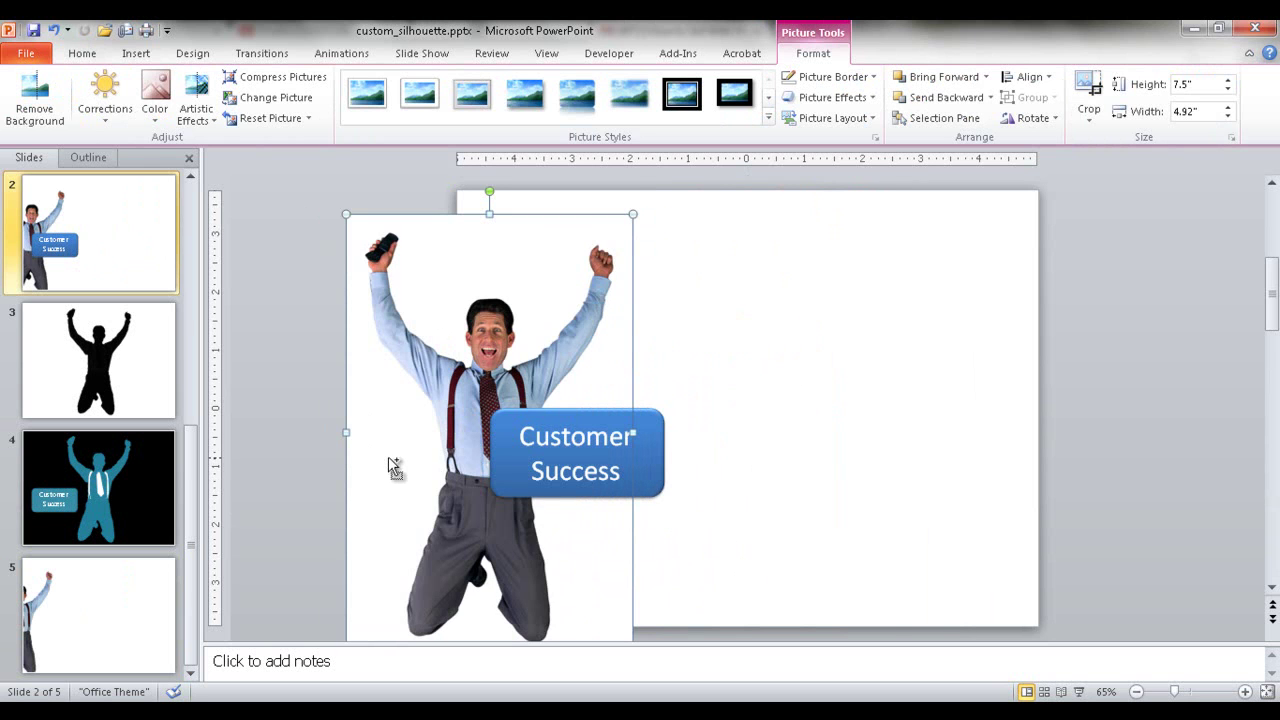
pyautogui.hotkey('ctrl', 'z')
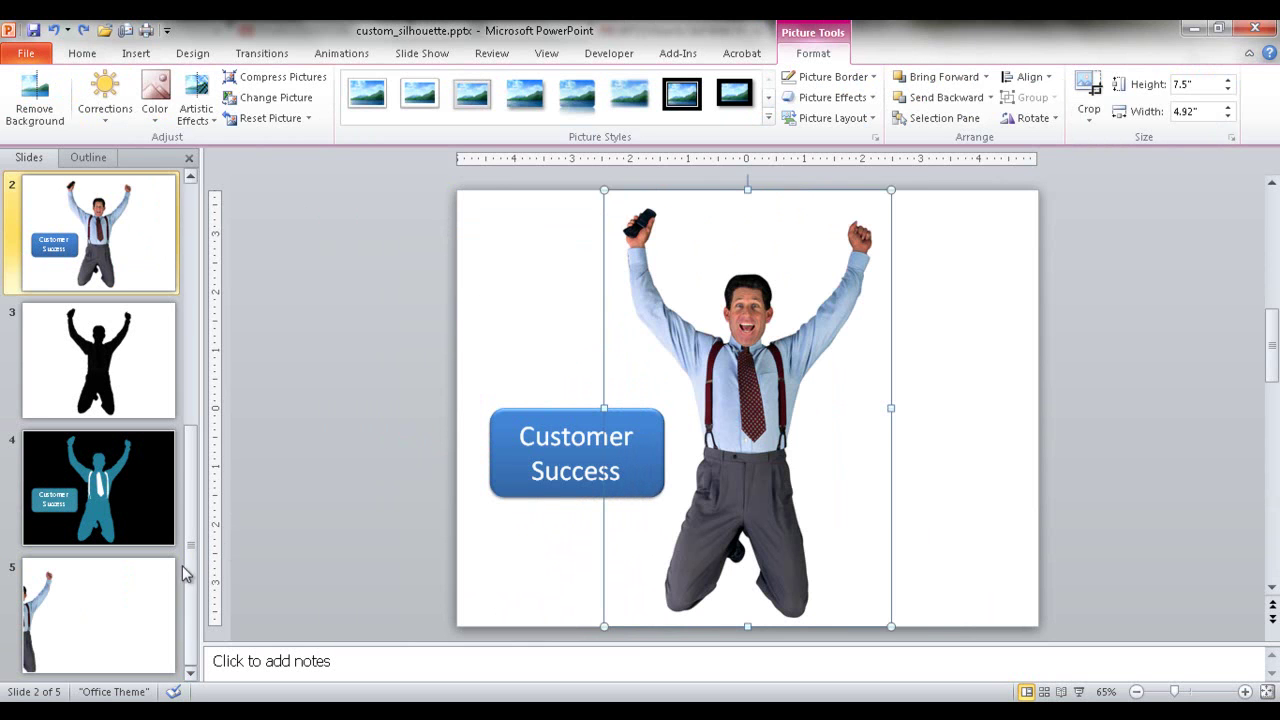
pyautogui.click(157, 591)
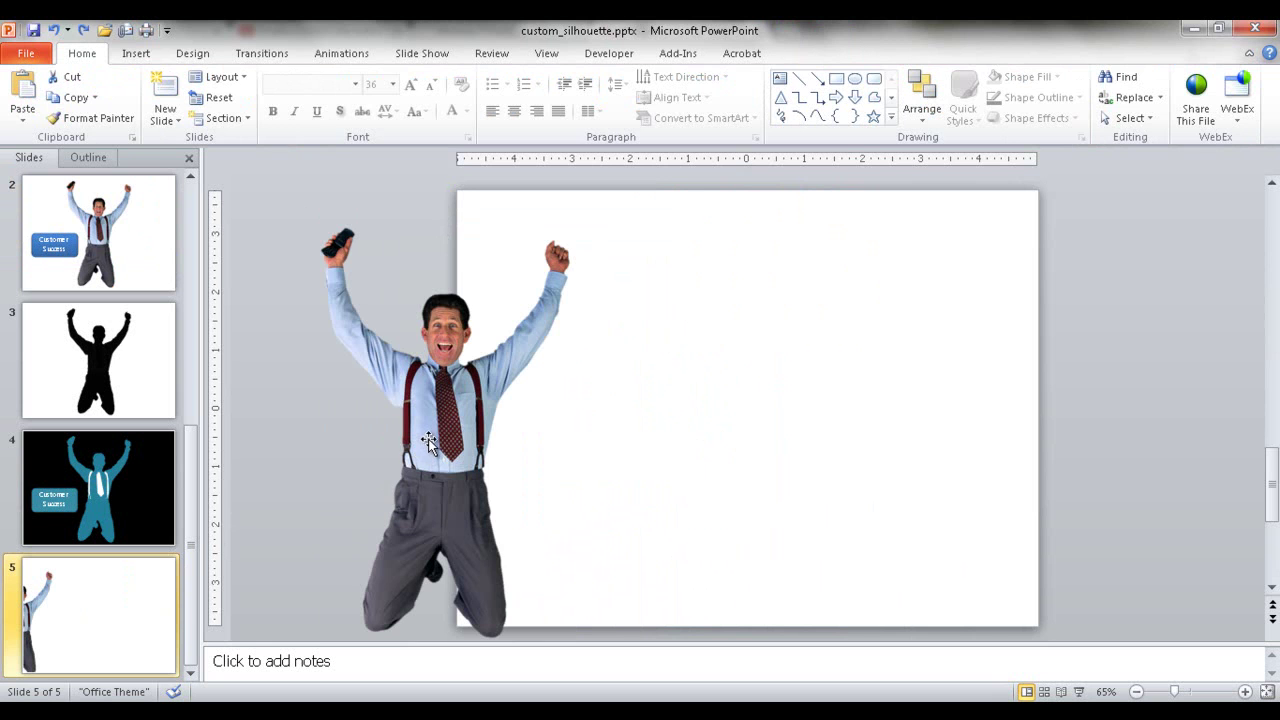
pyautogui.moveTo(428, 438); pyautogui.dragTo(737, 405)
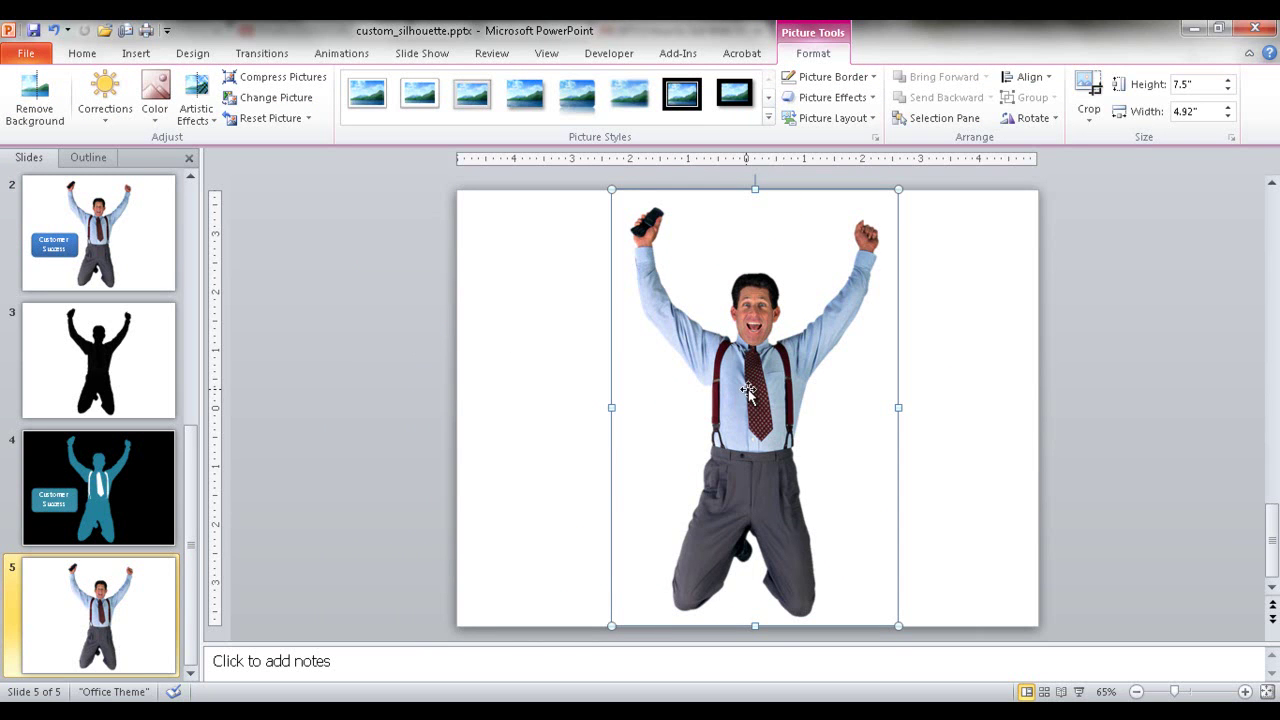
# Step: Turn the background-free picture on slide 5 into a black silhouette by setting its brightness to -100%
pyautogui.rightClick(748, 389)
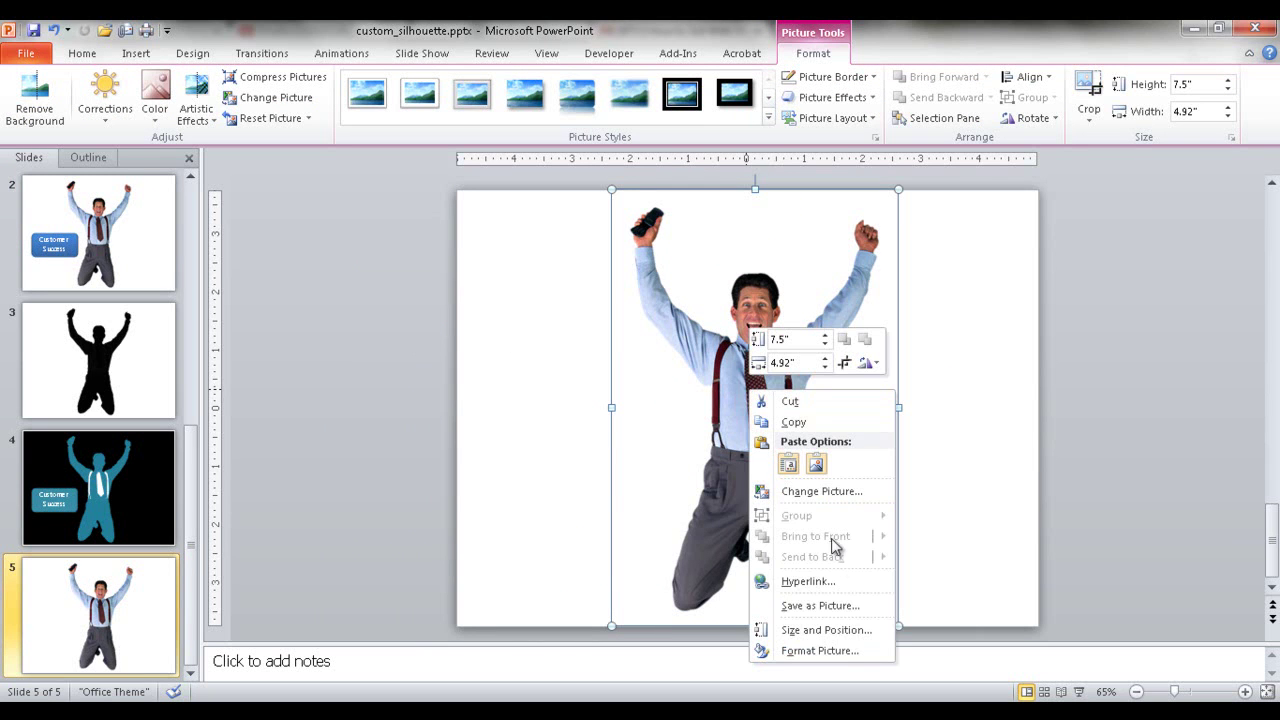
pyautogui.click(816, 650)
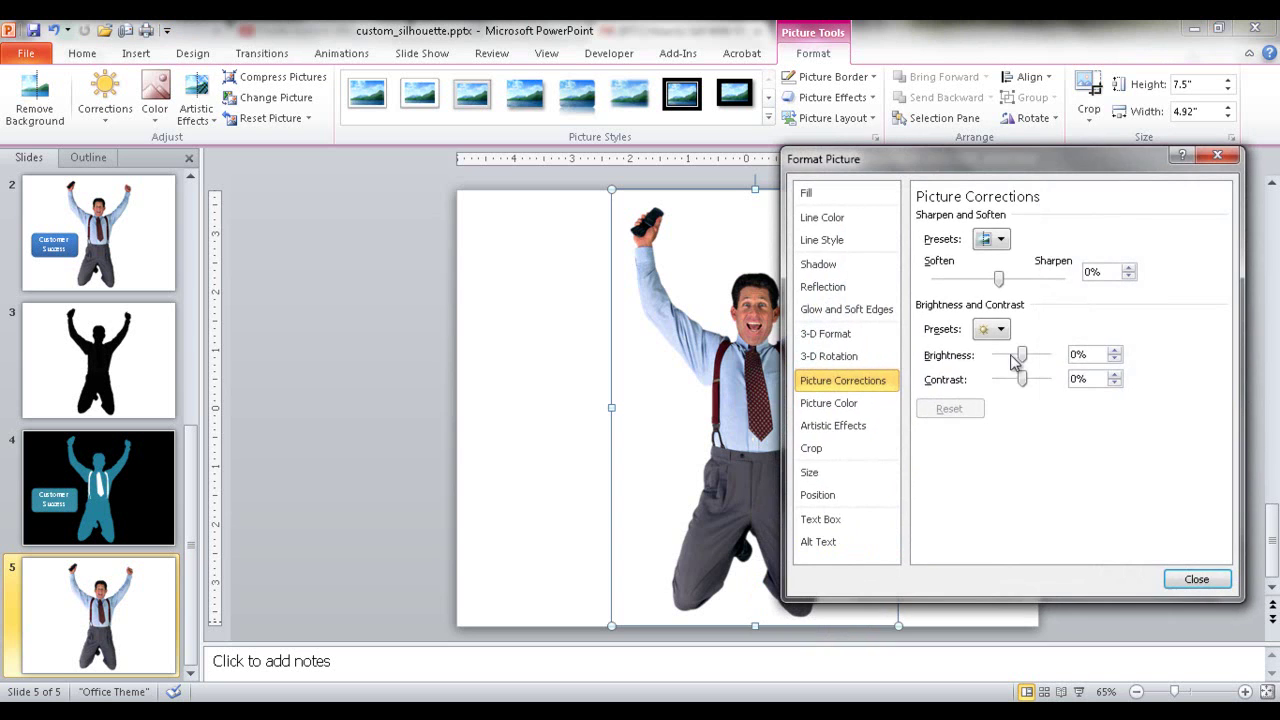
pyautogui.moveTo(1024, 355); pyautogui.dragTo(989, 356)
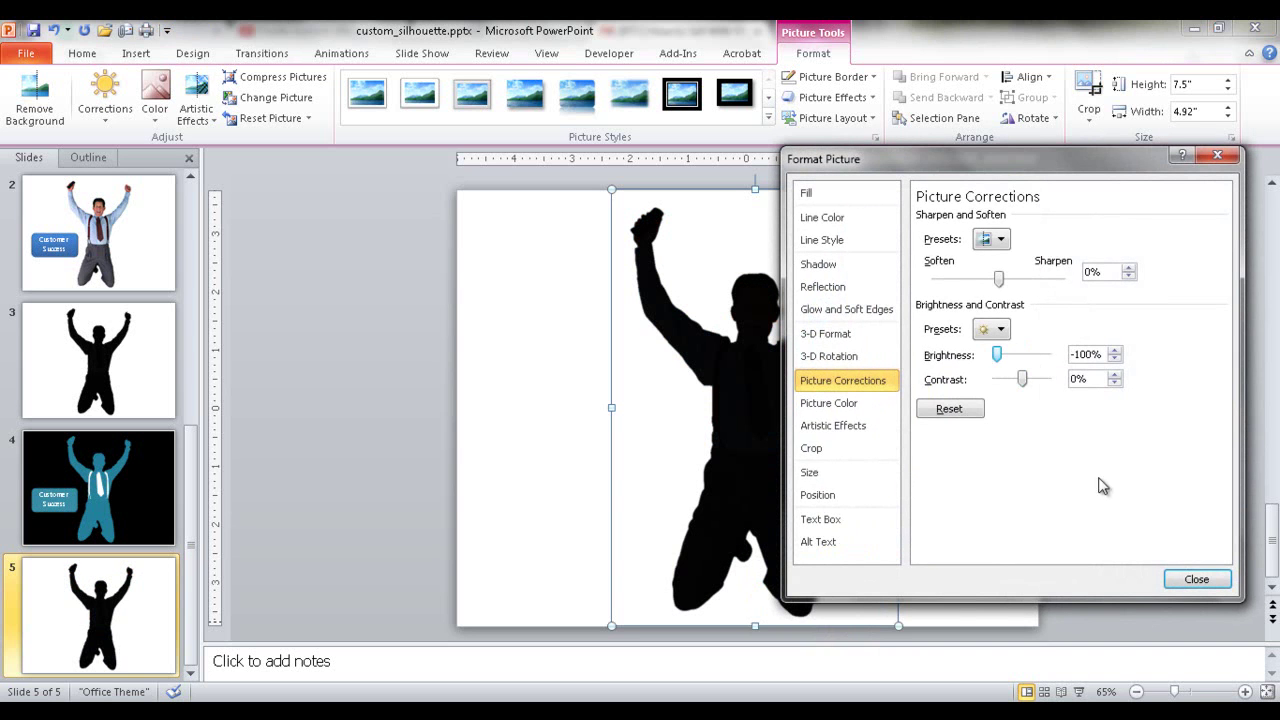
pyautogui.click(1194, 580)
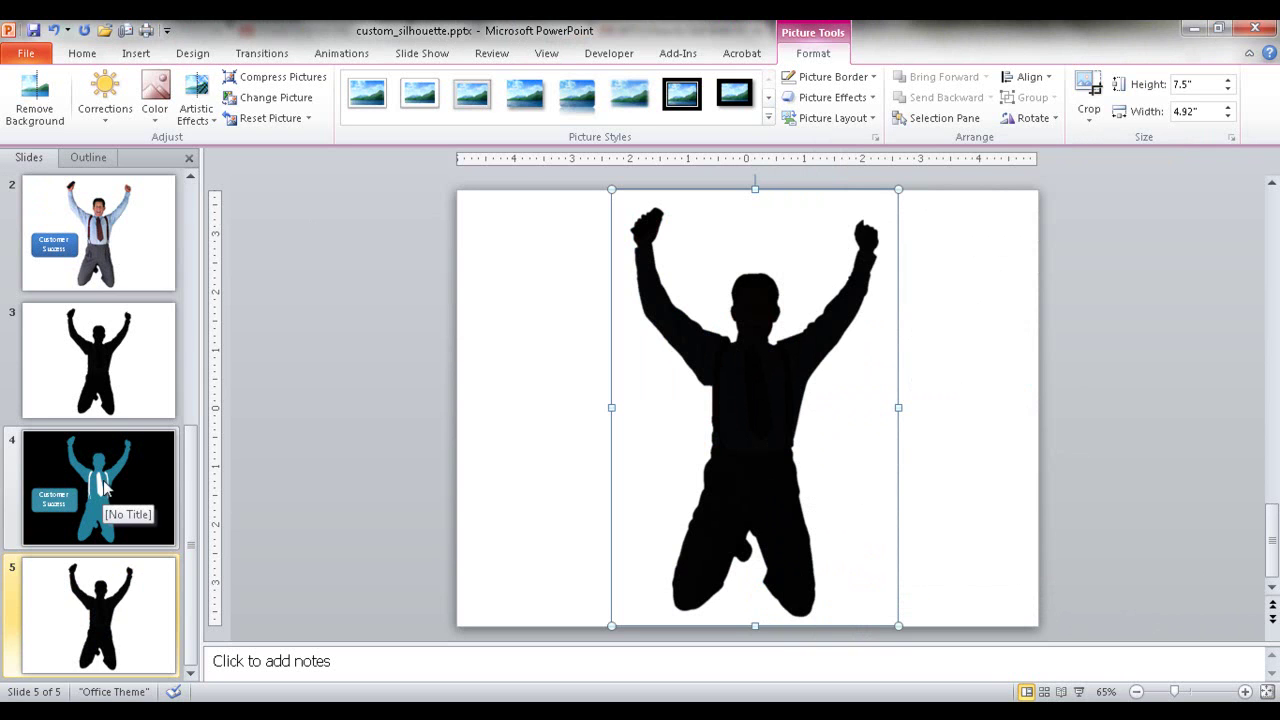
# Step: Trace the man's tie on slide 2 with a closed Freeform shape about 1.69" high and 0.51" wide
pyautogui.click(99, 232)
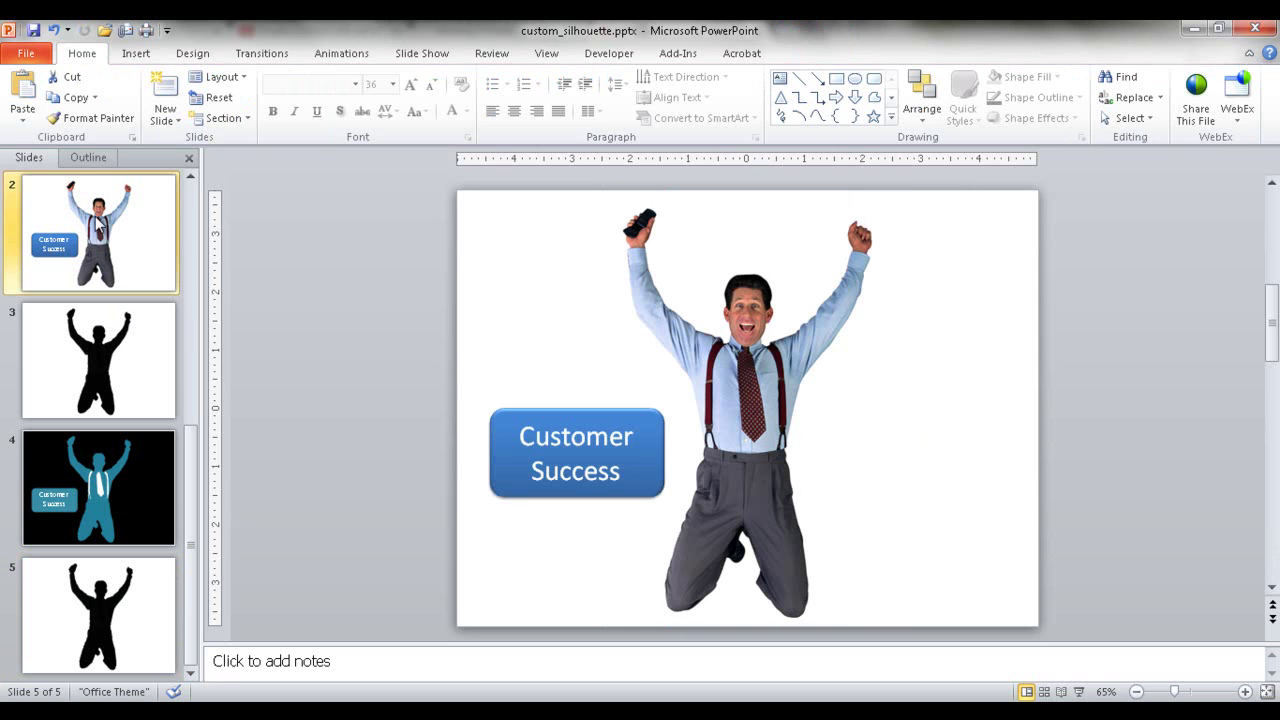
pyautogui.click(1245, 692)
pyautogui.click(1245, 692)
pyautogui.click(1245, 692)
pyautogui.click(1245, 692)
pyautogui.click(1245, 692)
pyautogui.click(1245, 692)
pyautogui.click(1245, 692)
pyautogui.click(1245, 692)
pyautogui.click(1245, 692)
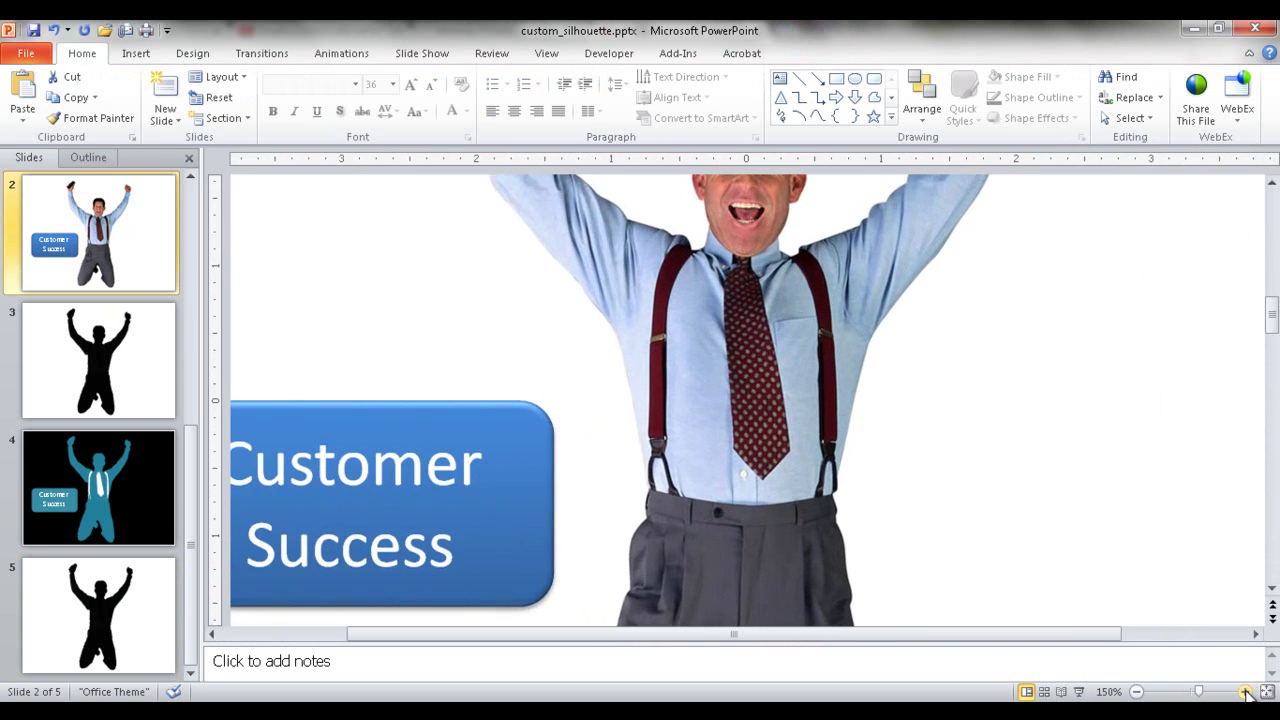
pyautogui.click(1245, 692)
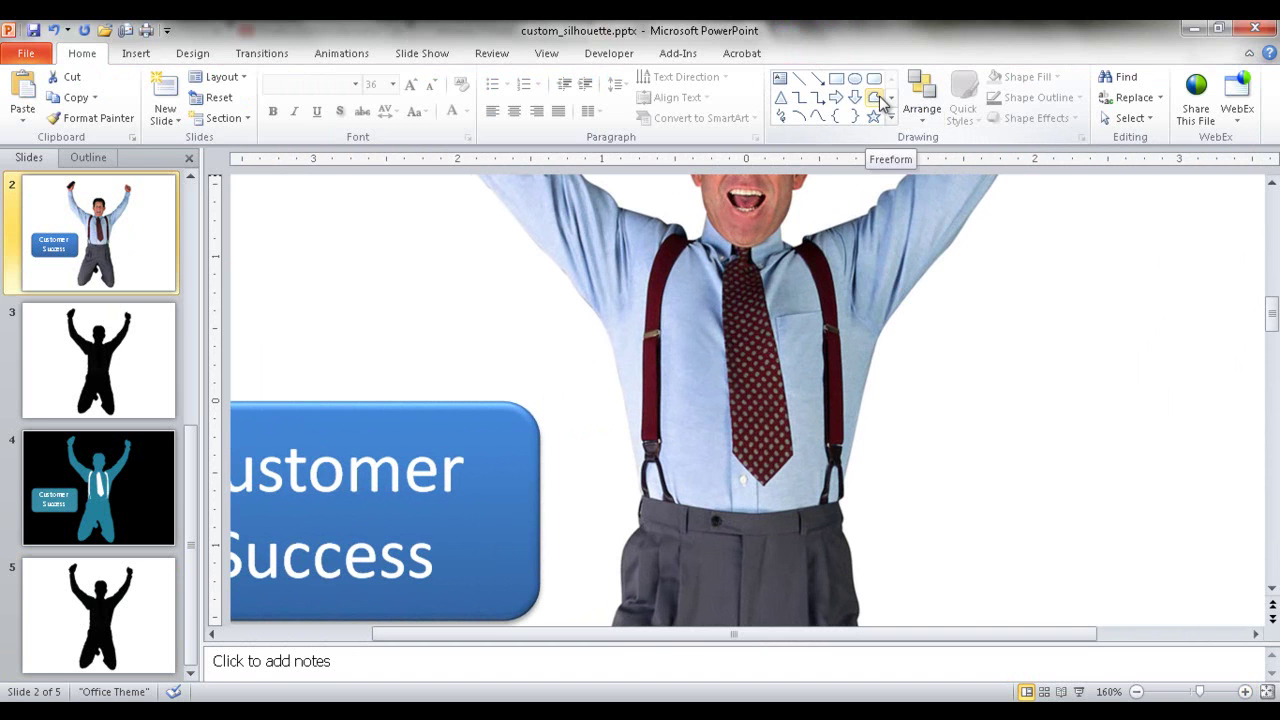
pyautogui.click(138, 56)
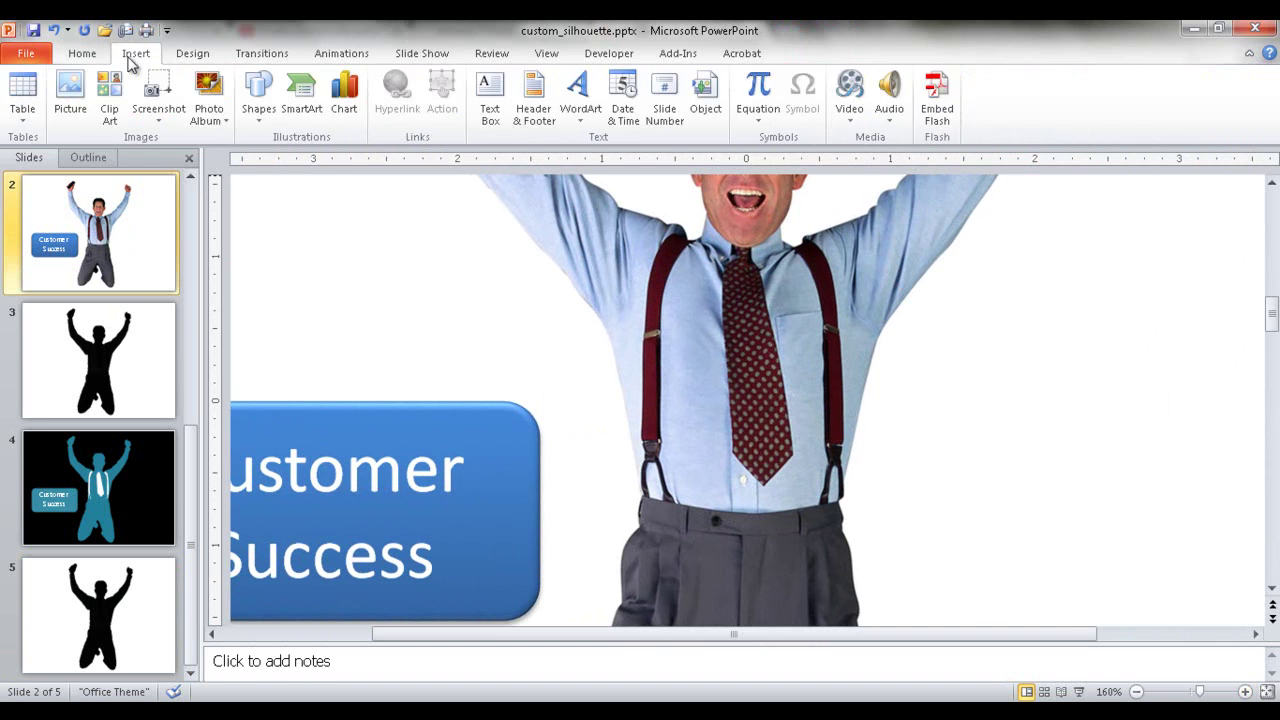
pyautogui.click(258, 100)
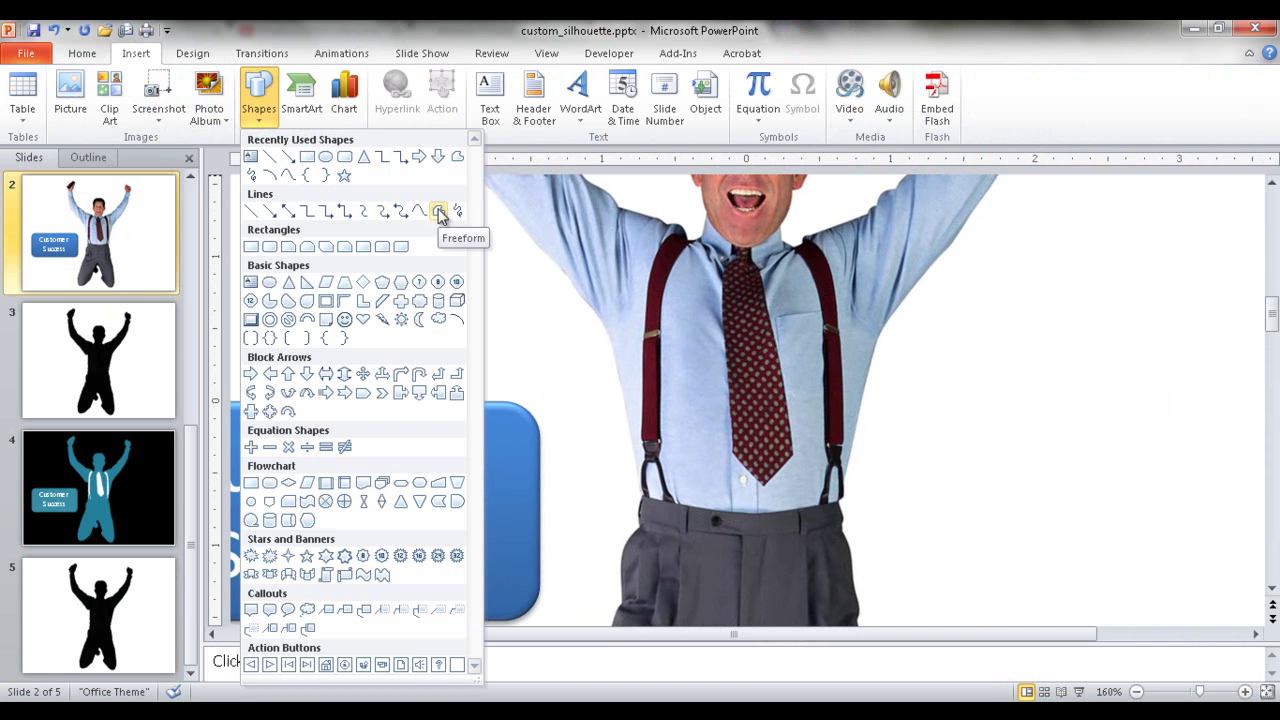
pyautogui.click(439, 212)
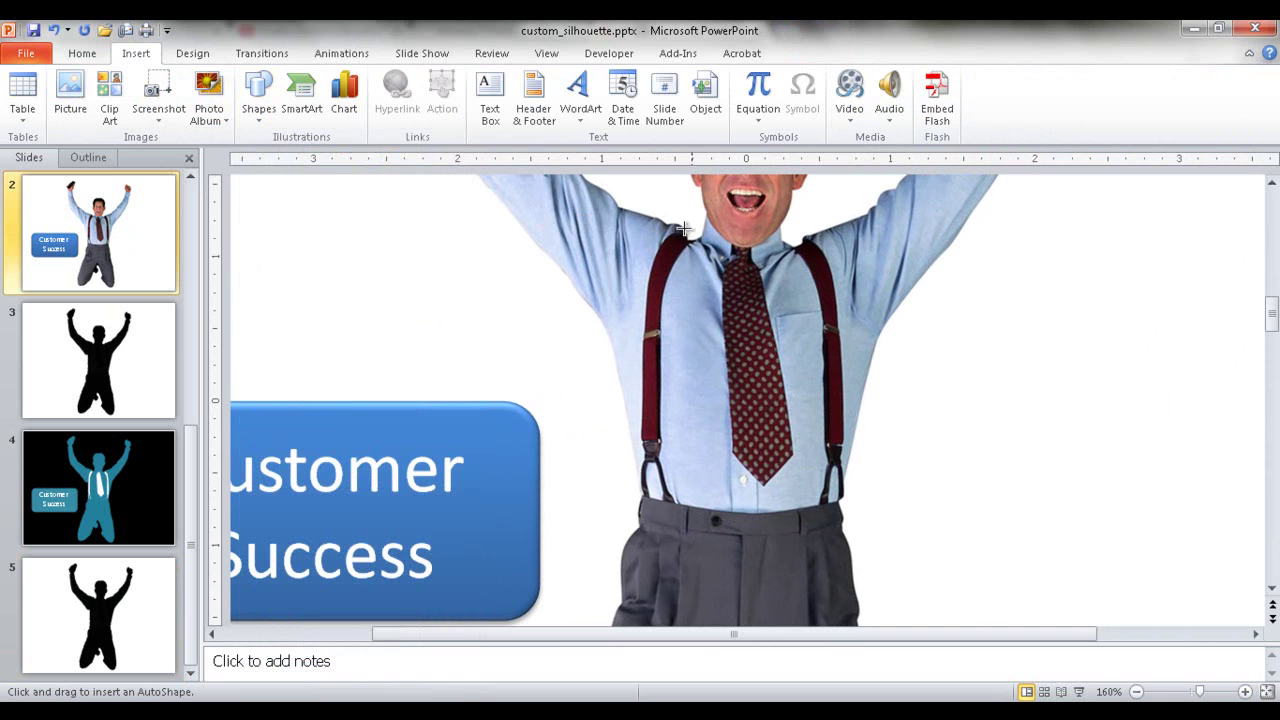
pyautogui.click(750, 245)
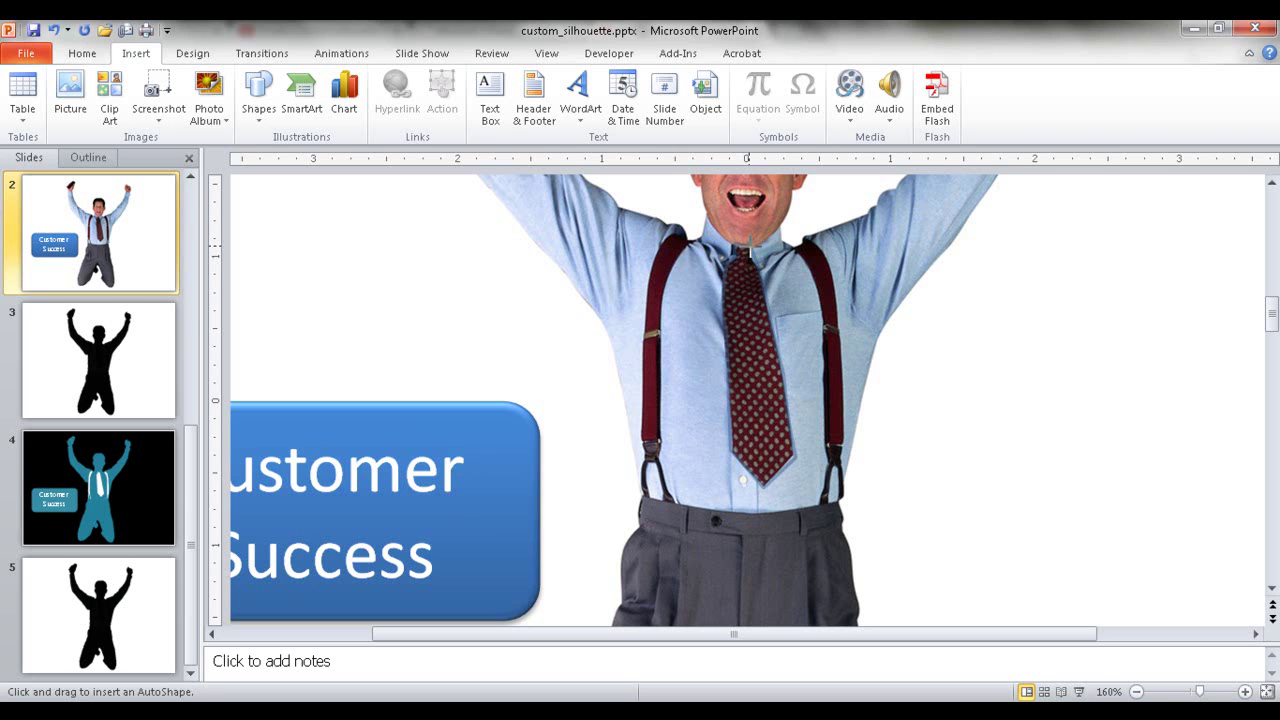
pyautogui.click(747, 245)
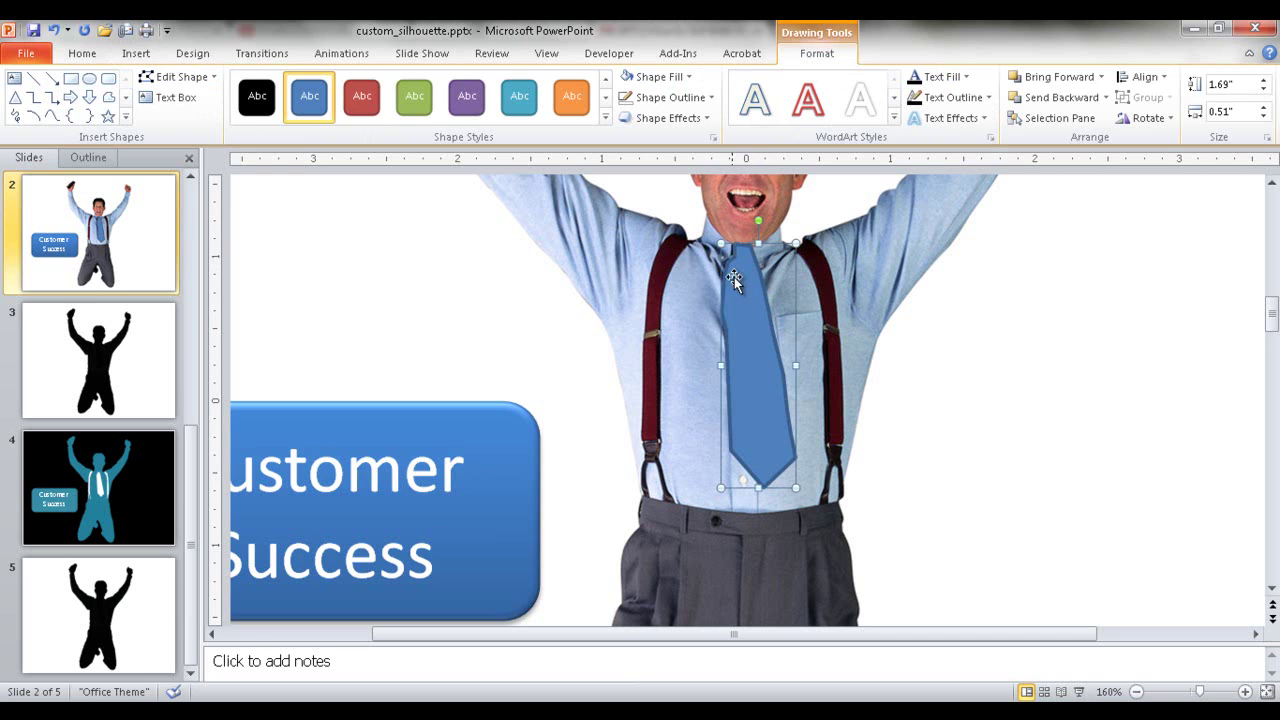
# Step: Give the traced tie shape on slide 2 a white fill and no outline
pyautogui.rightClick(749, 346)
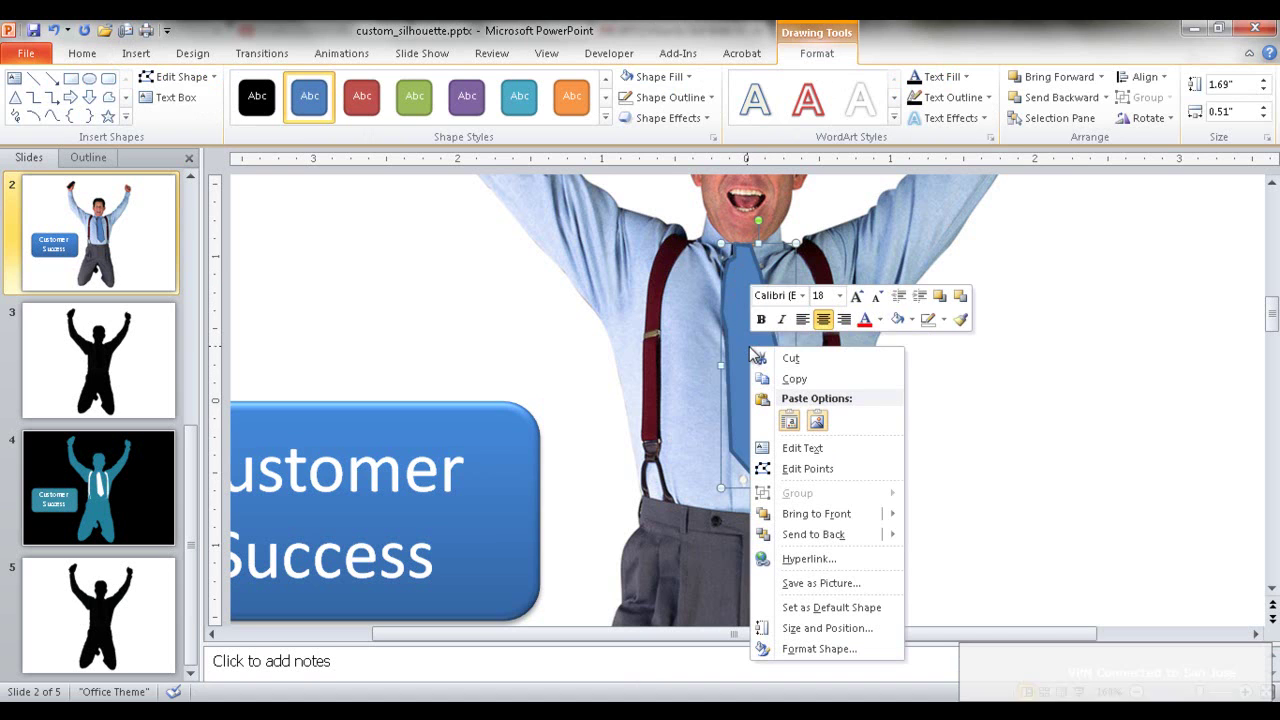
pyautogui.click(899, 317)
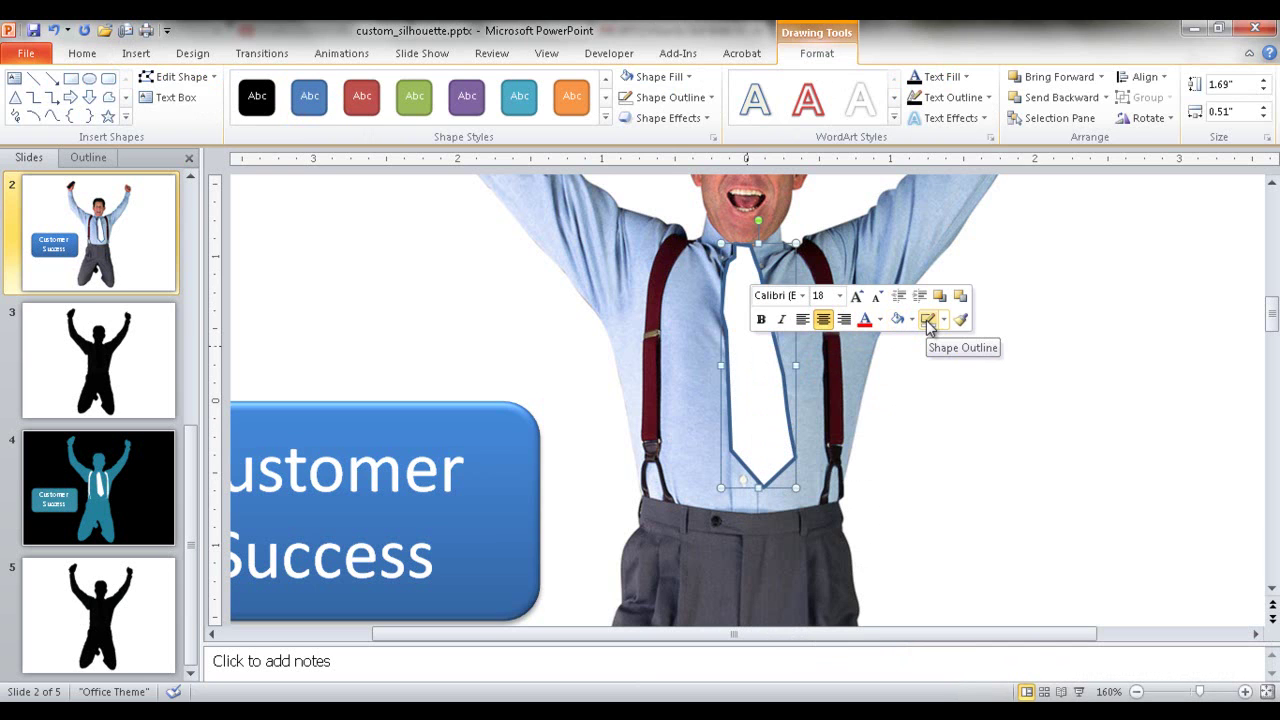
pyautogui.click(944, 321)
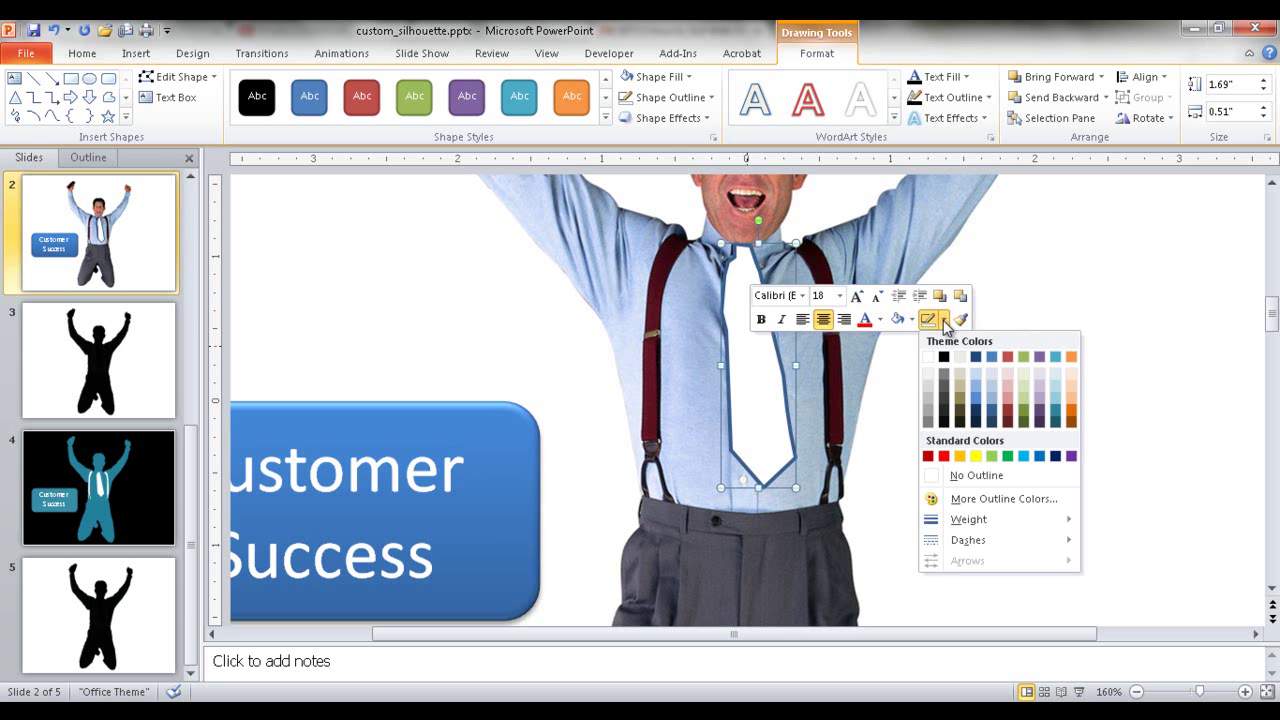
pyautogui.click(911, 320)
pyautogui.click(912, 320)
pyautogui.click(911, 320)
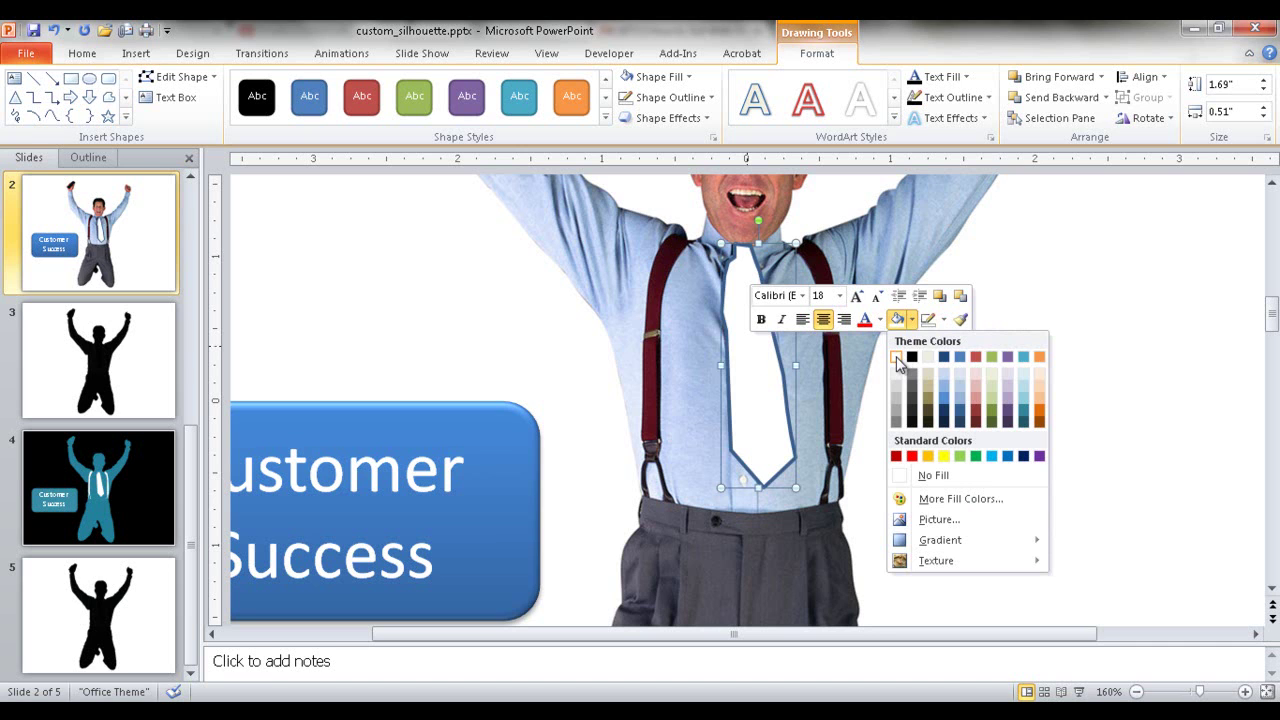
pyautogui.click(944, 320)
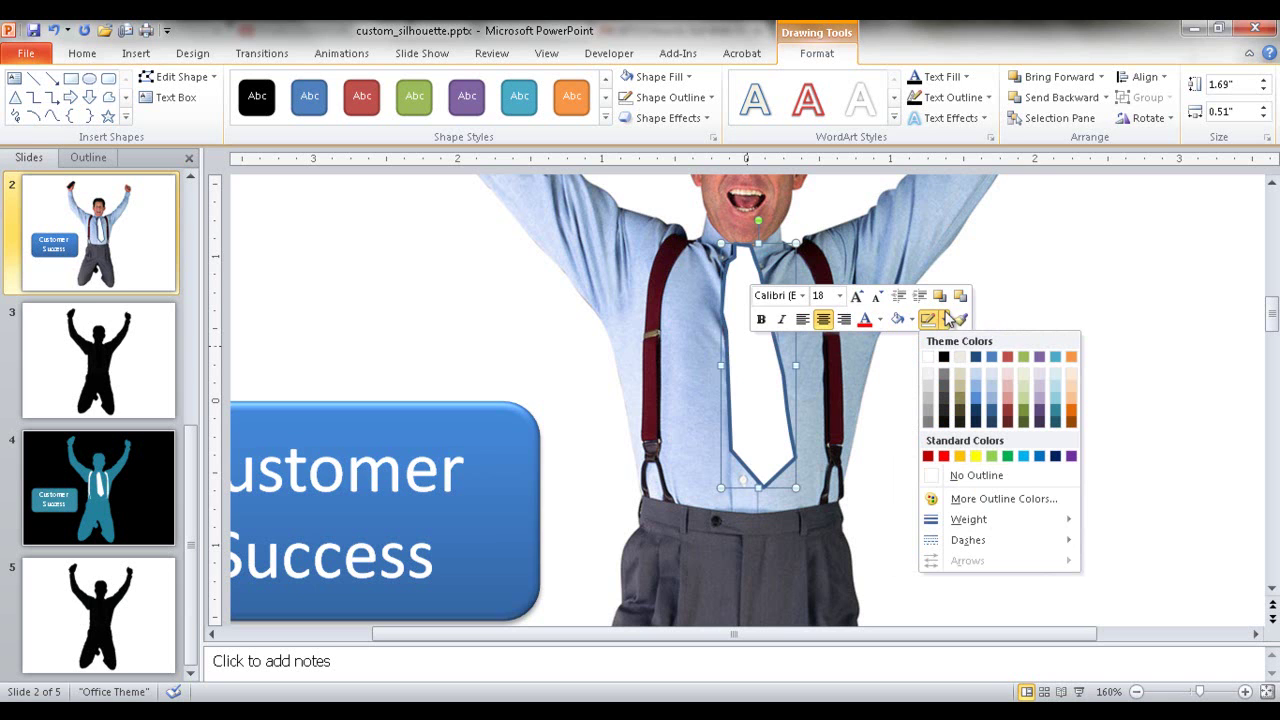
pyautogui.click(968, 479)
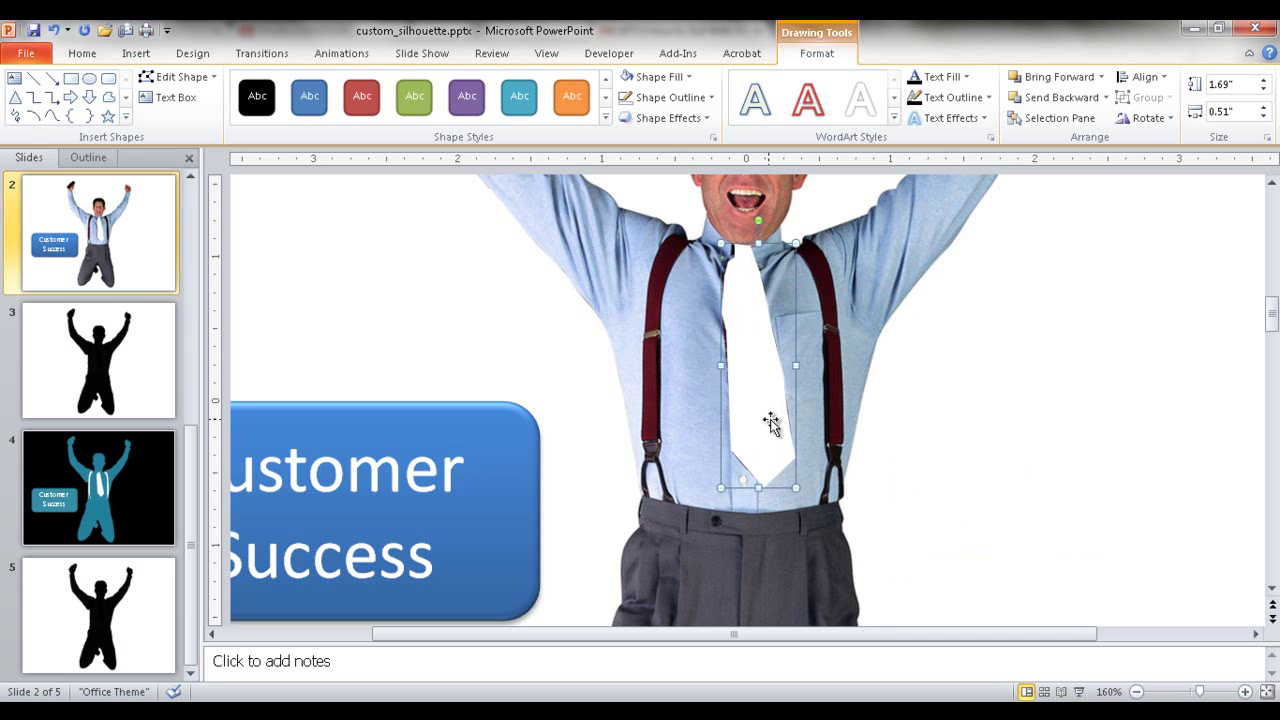
# Step: Cut the white tie shape from slide 2 and paste it onto the silhouette on slide 5
pyautogui.press('Delete')
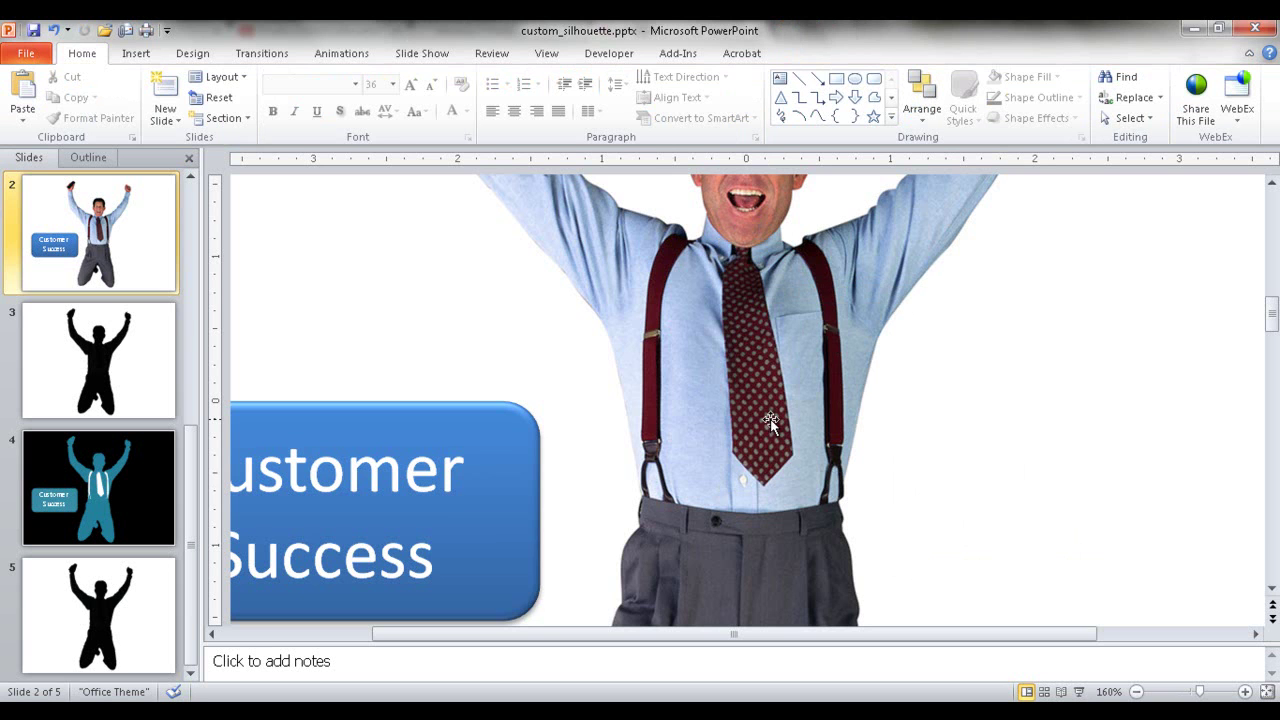
pyautogui.press('End')
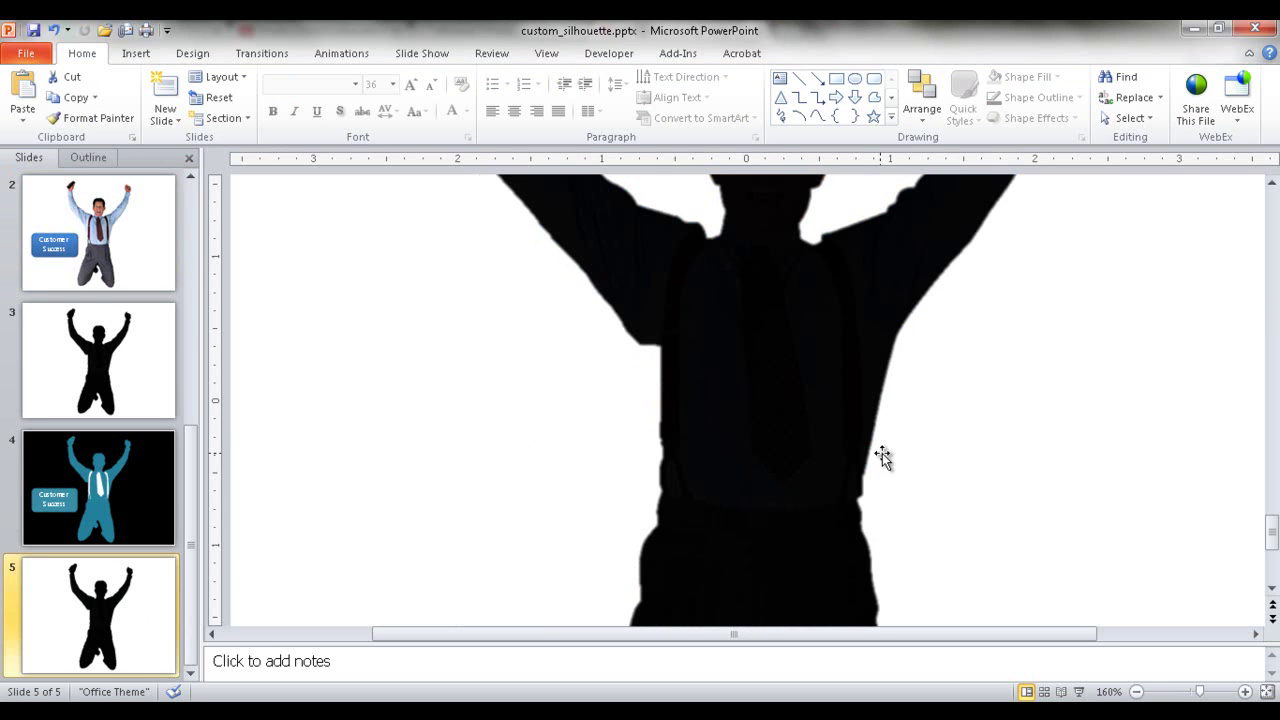
pyautogui.hotkey('ctrl', 'v')
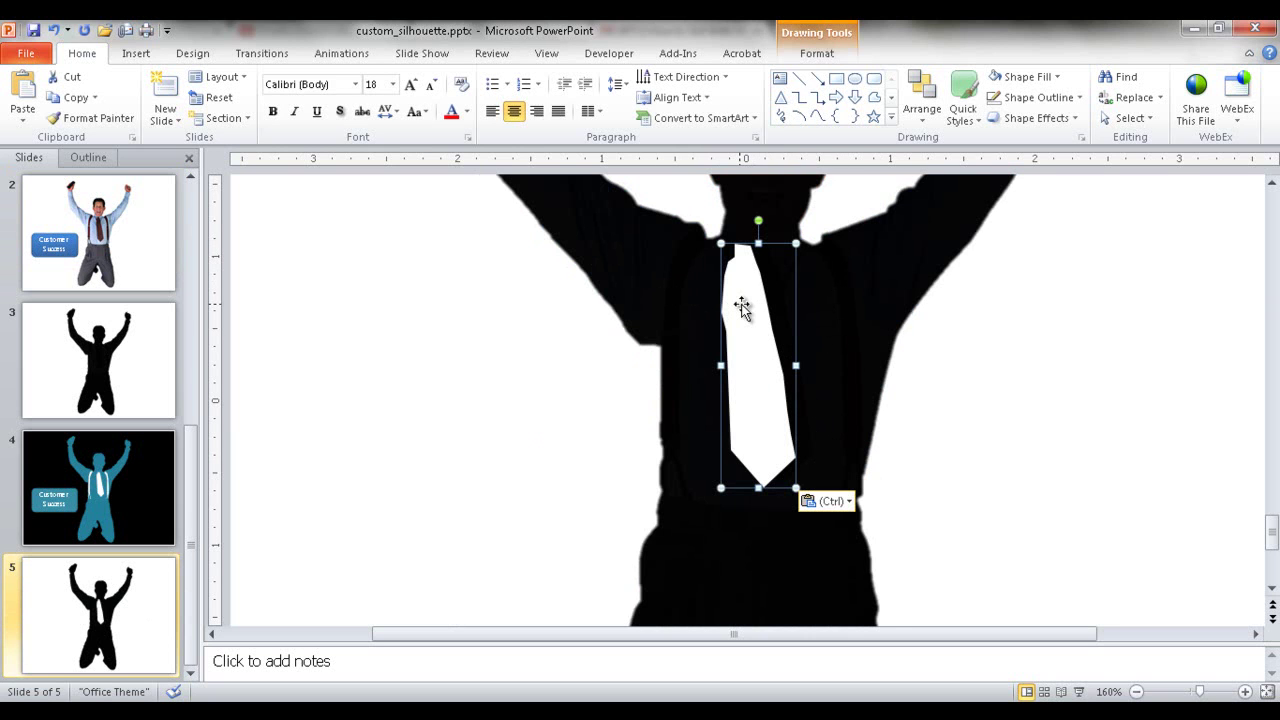
# Step: Nudge the white tie shape to the right, fine-tuning its position over the silhouette's tie, and fit the slide in view
pyautogui.press('Right')
pyautogui.press('Right')
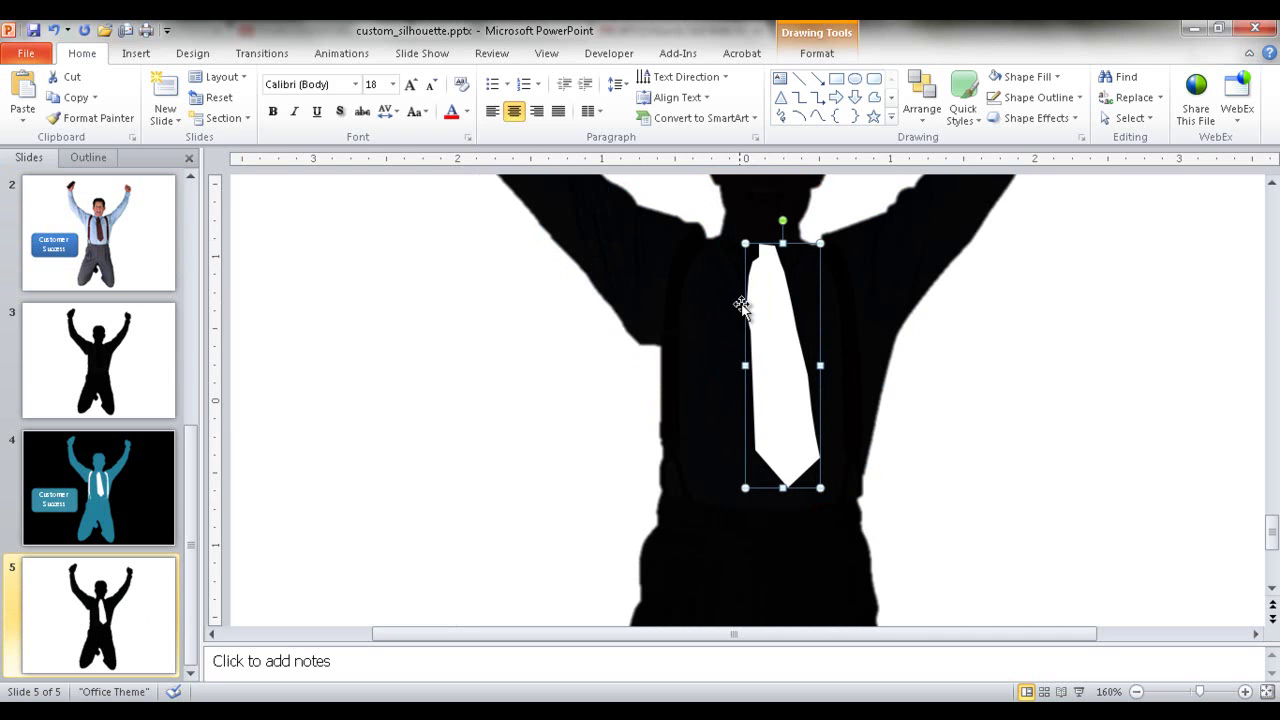
pyautogui.hotkey('ctrl', 'Left')
pyautogui.hotkey('ctrl', 'Left')
pyautogui.hotkey('ctrl', 'Left')
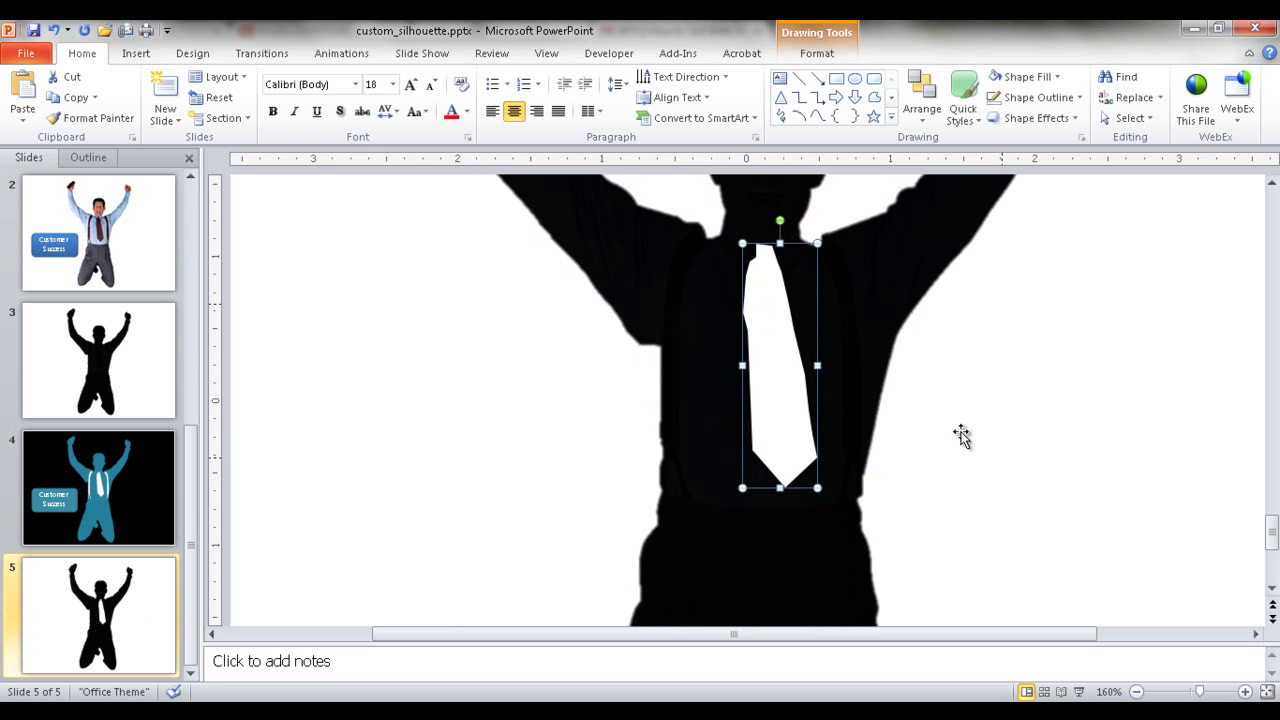
pyautogui.click(1267, 691)
pyautogui.click(1148, 585)
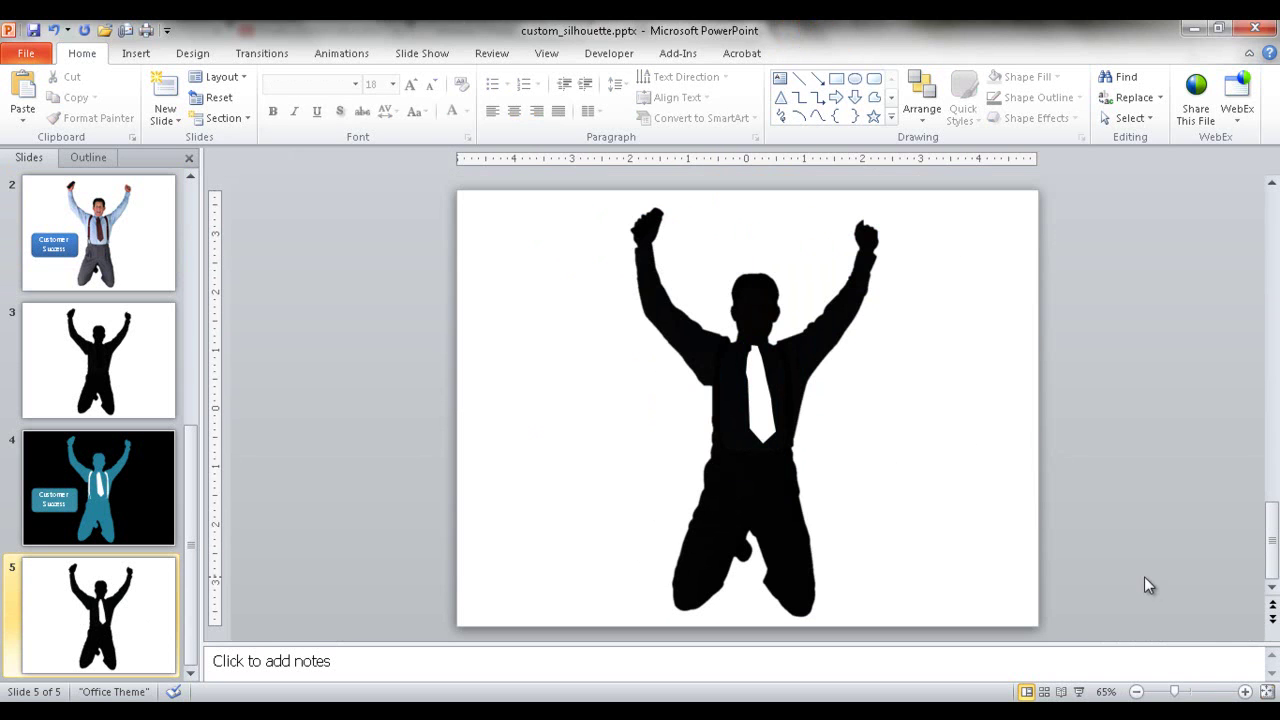
# Step: Recolor the silhouette picture on slide 5 with the light orange accent variation
pyautogui.click(765, 368)
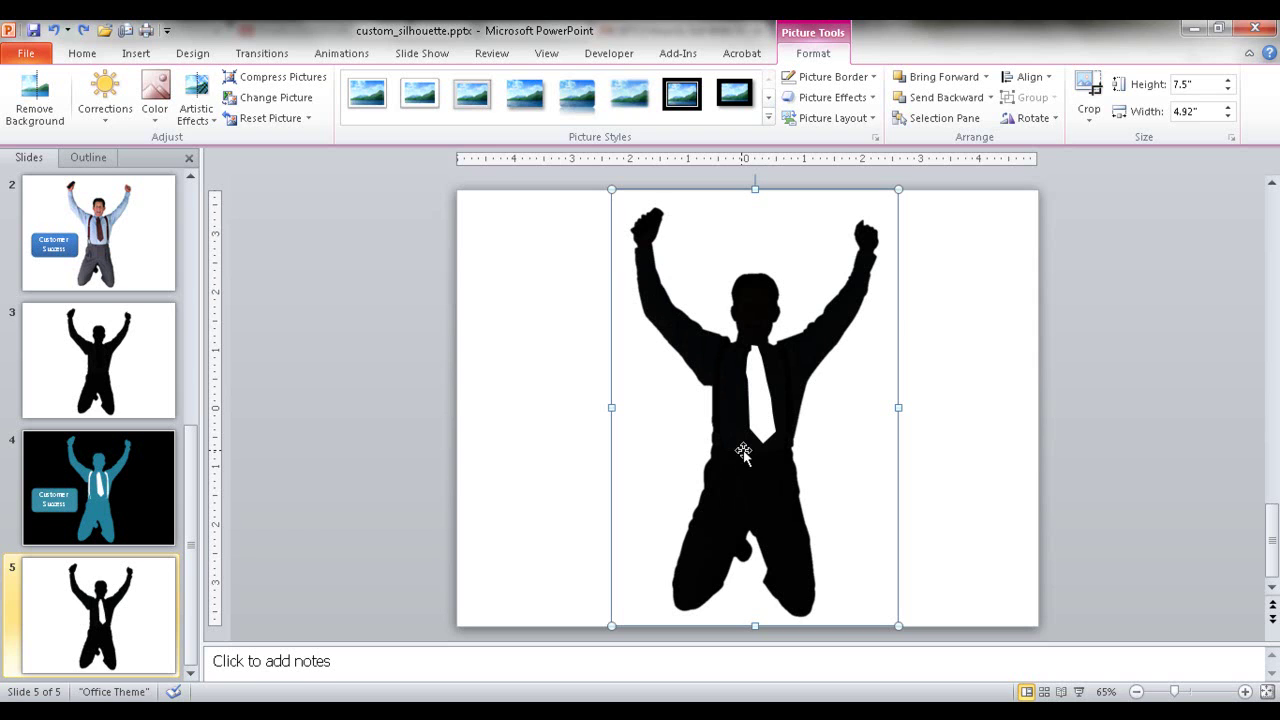
pyautogui.click(155, 112)
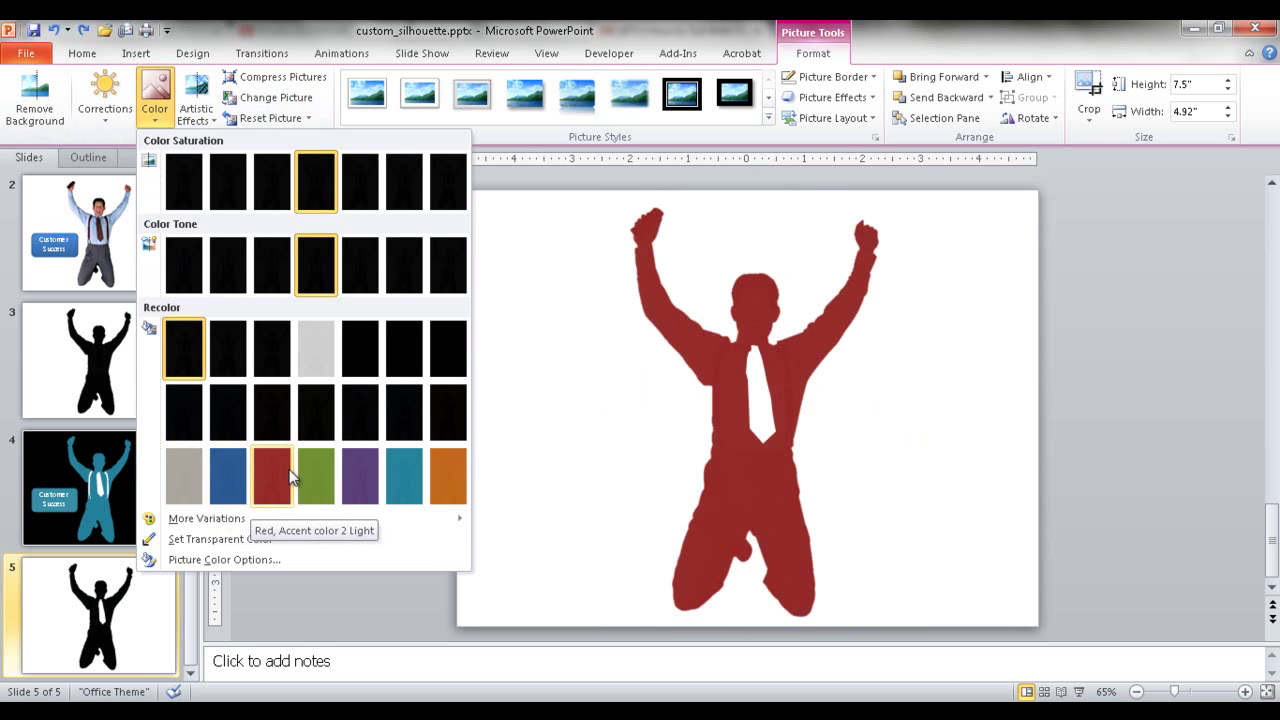
pyautogui.click(442, 483)
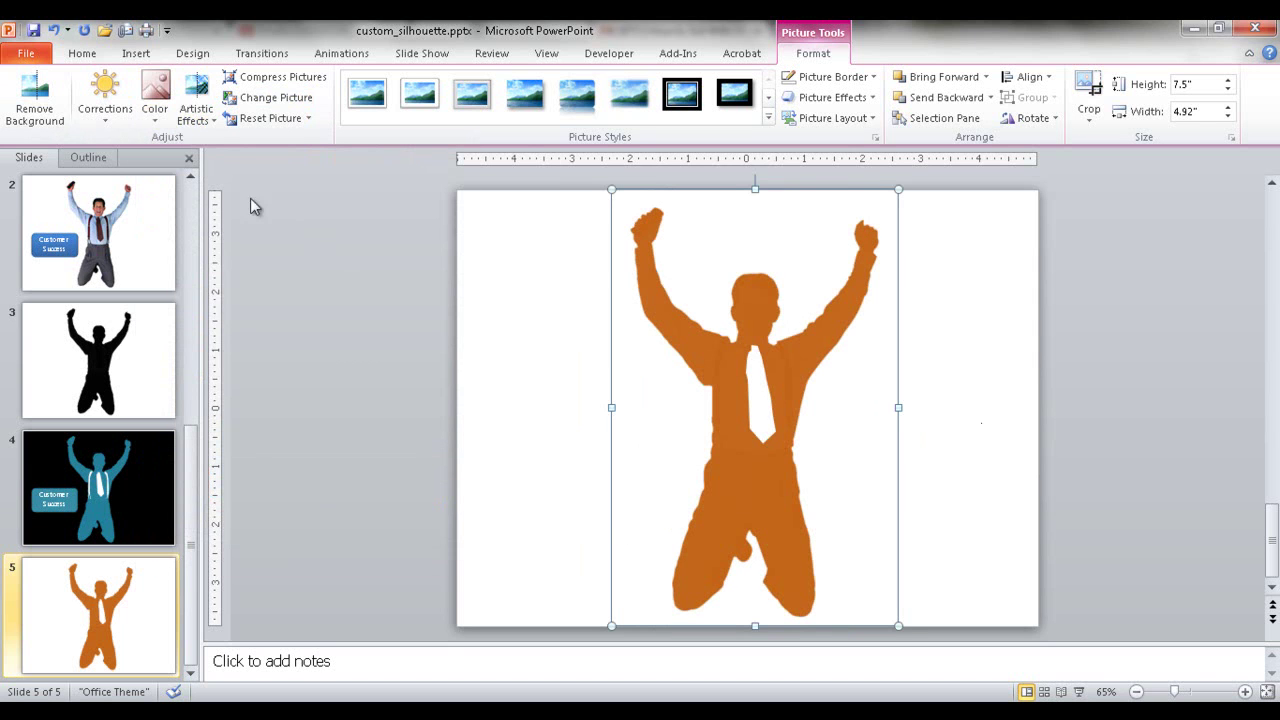
# Step: Review the silhouette's saturation and recolor presets in the picture color options and reset its picture color
pyautogui.click(155, 112)
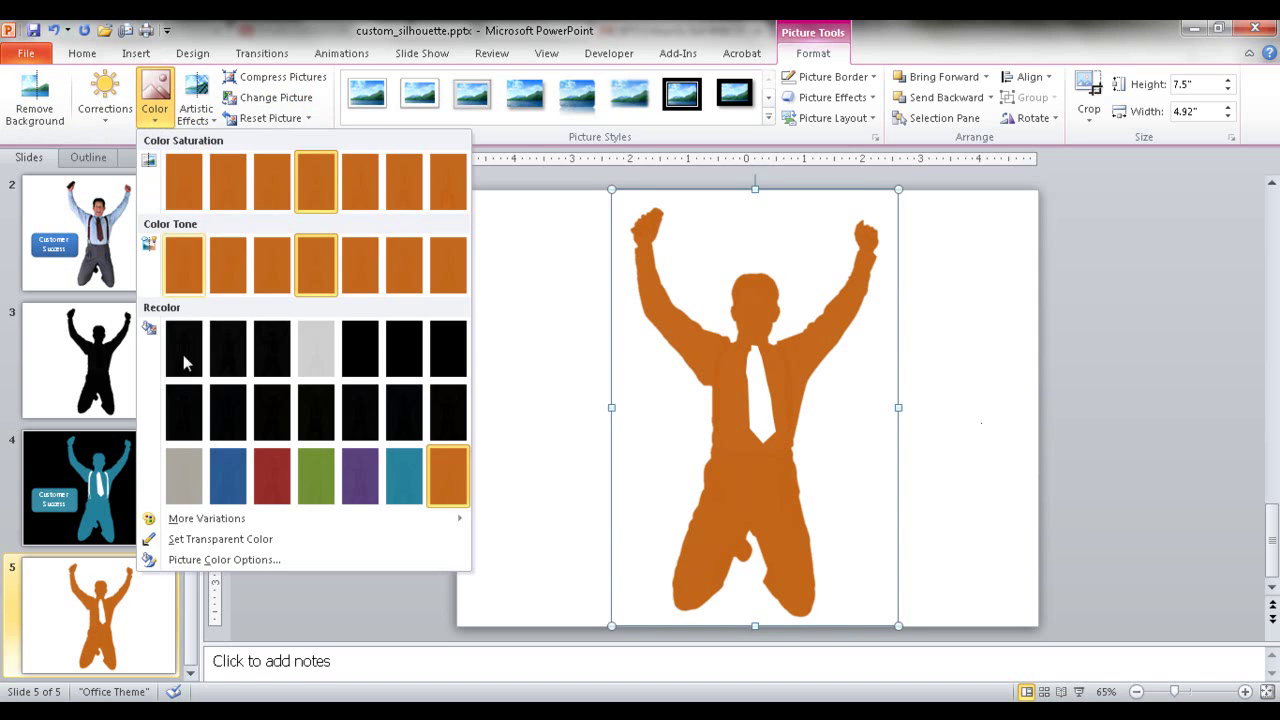
pyautogui.click(211, 562)
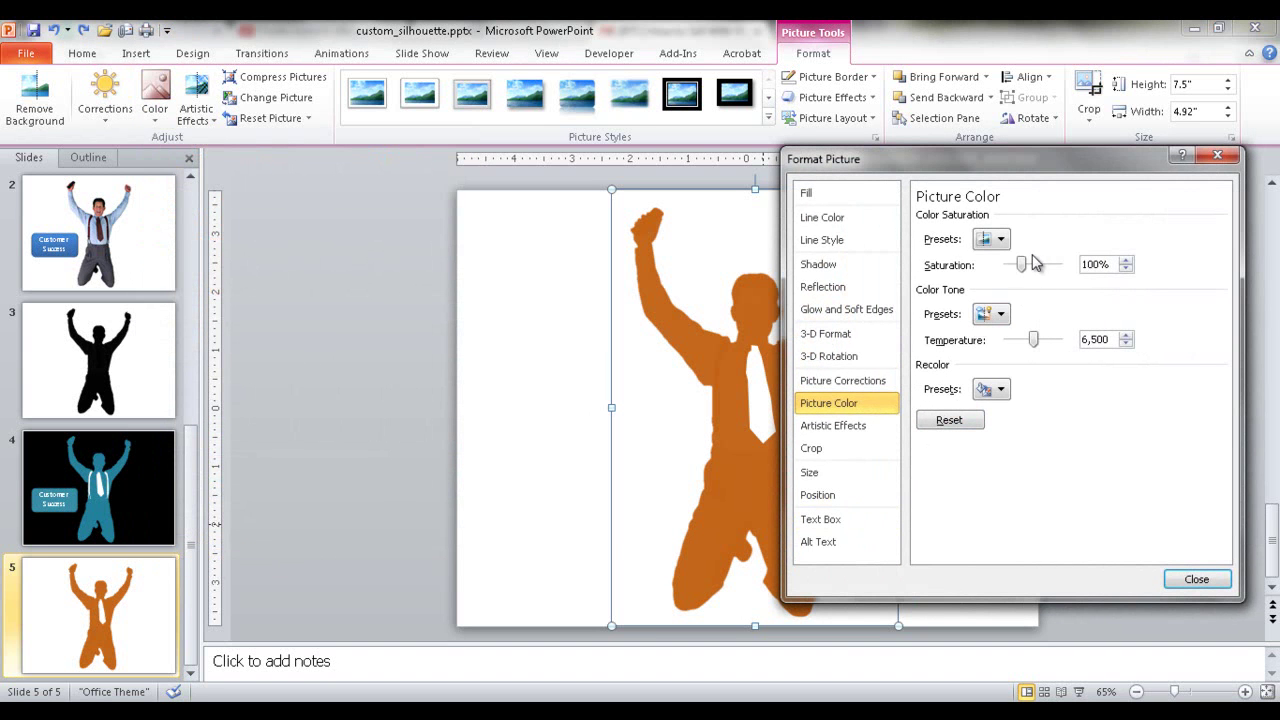
pyautogui.click(1002, 241)
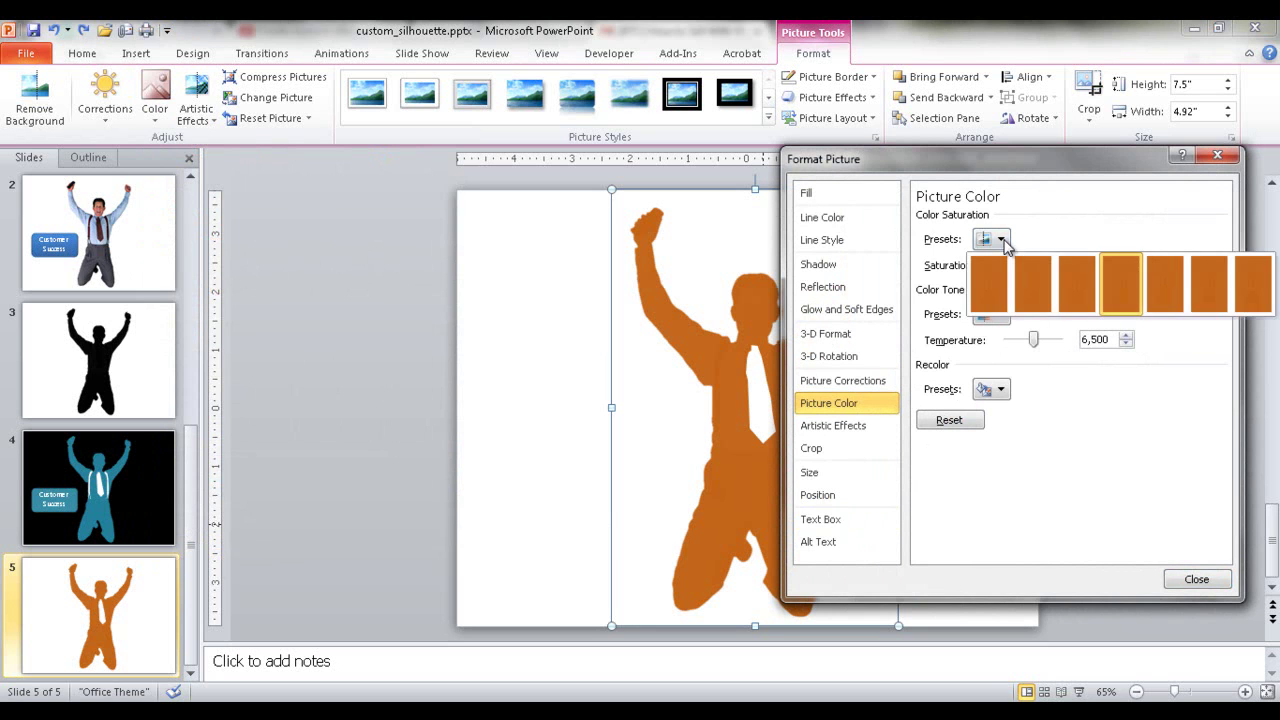
pyautogui.click(1005, 247)
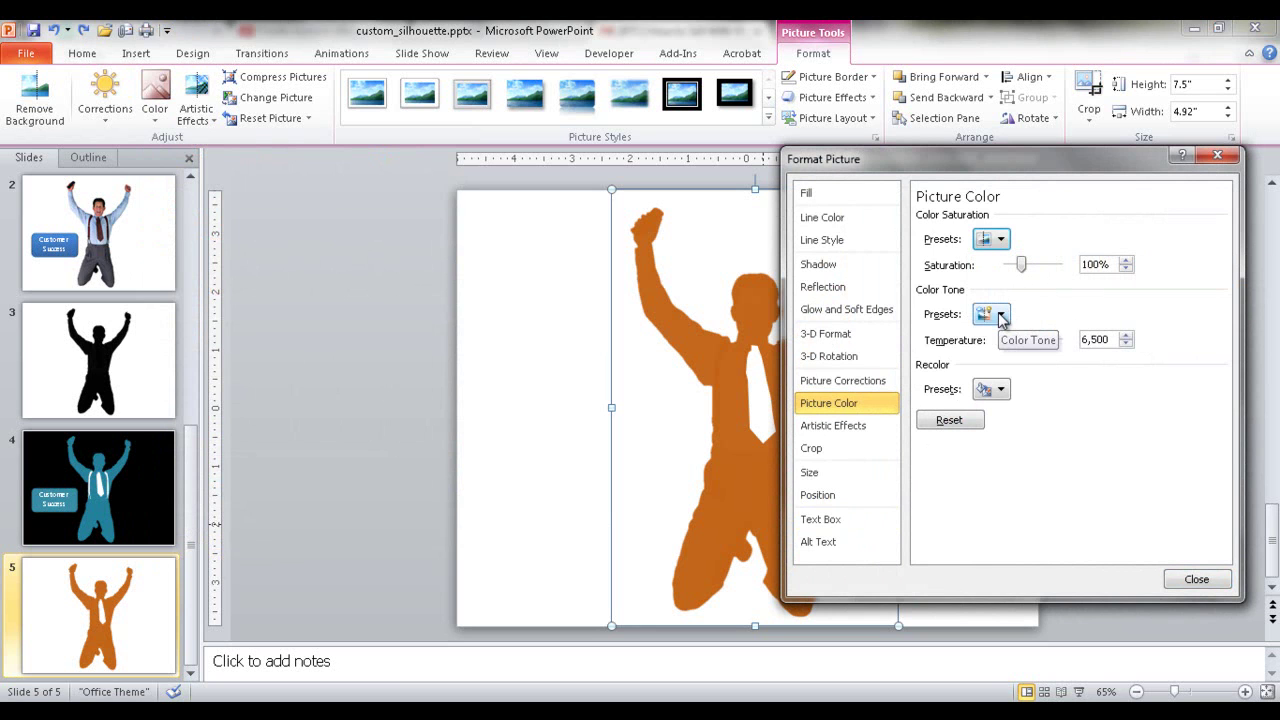
pyautogui.click(1000, 389)
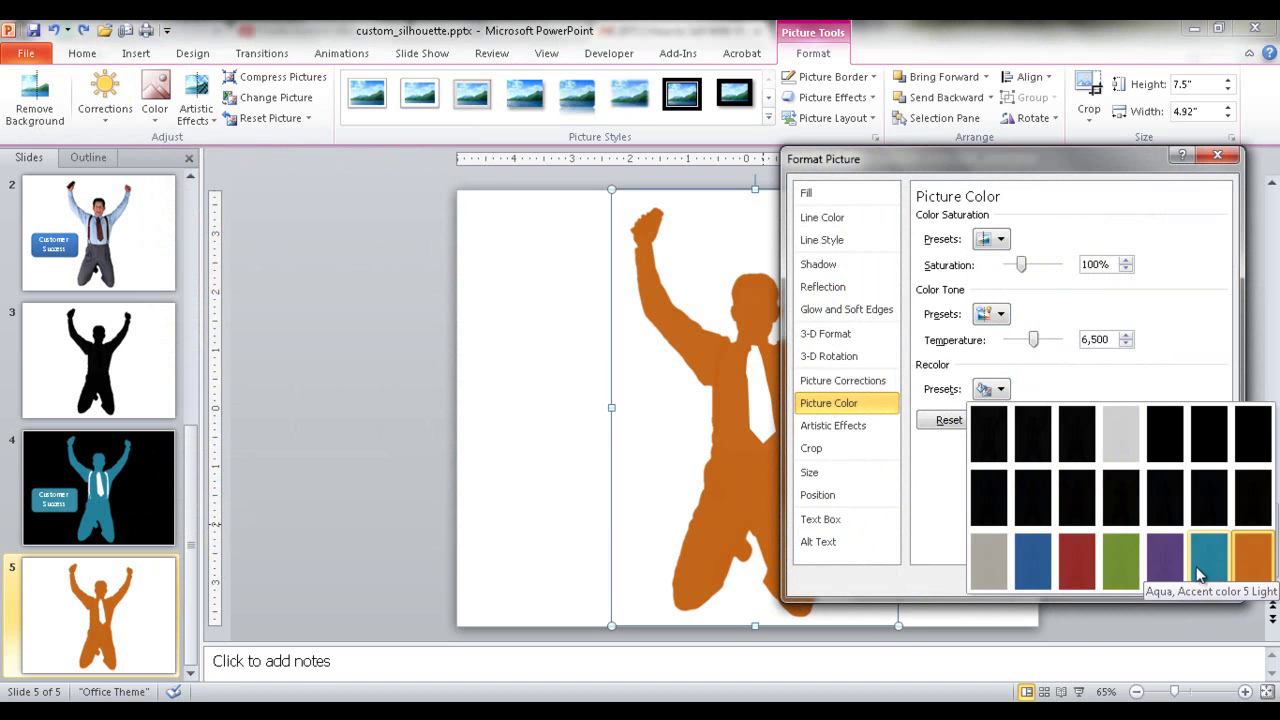
pyautogui.click(935, 426)
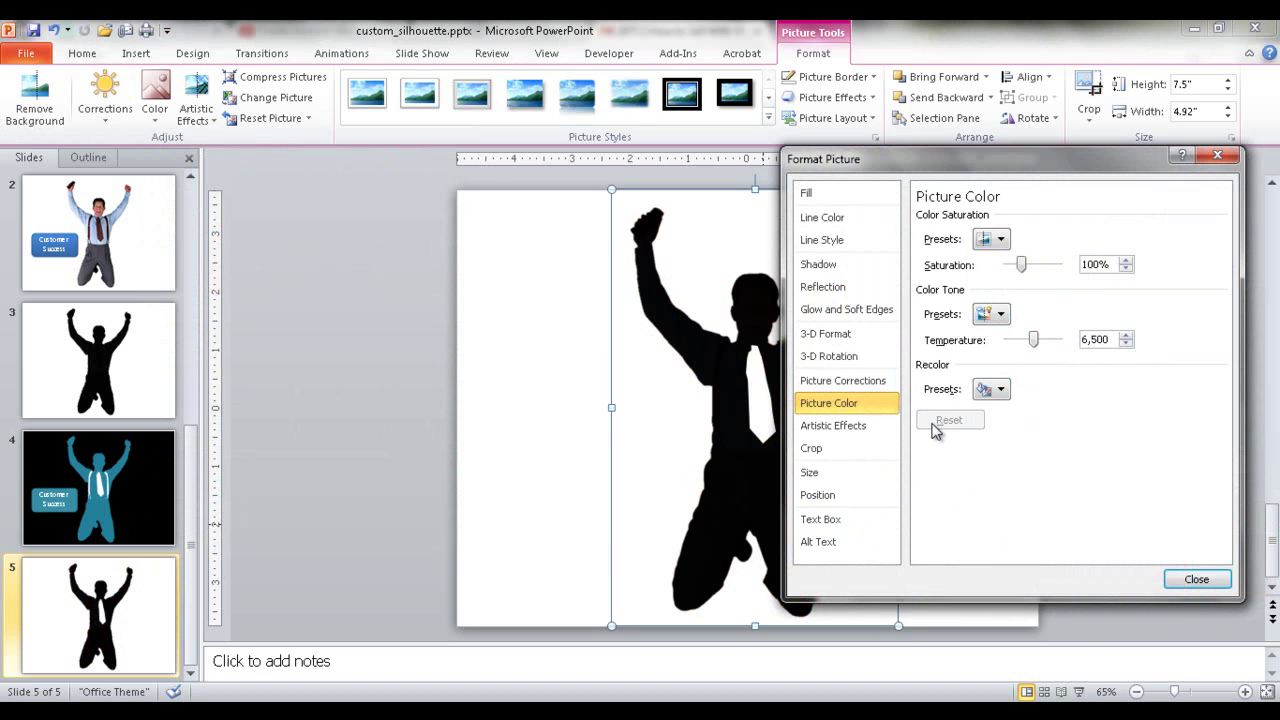
# Step: Recolor the silhouette with the light grey-beige recolor preset and close the Format Picture dialog
pyautogui.click(988, 392)
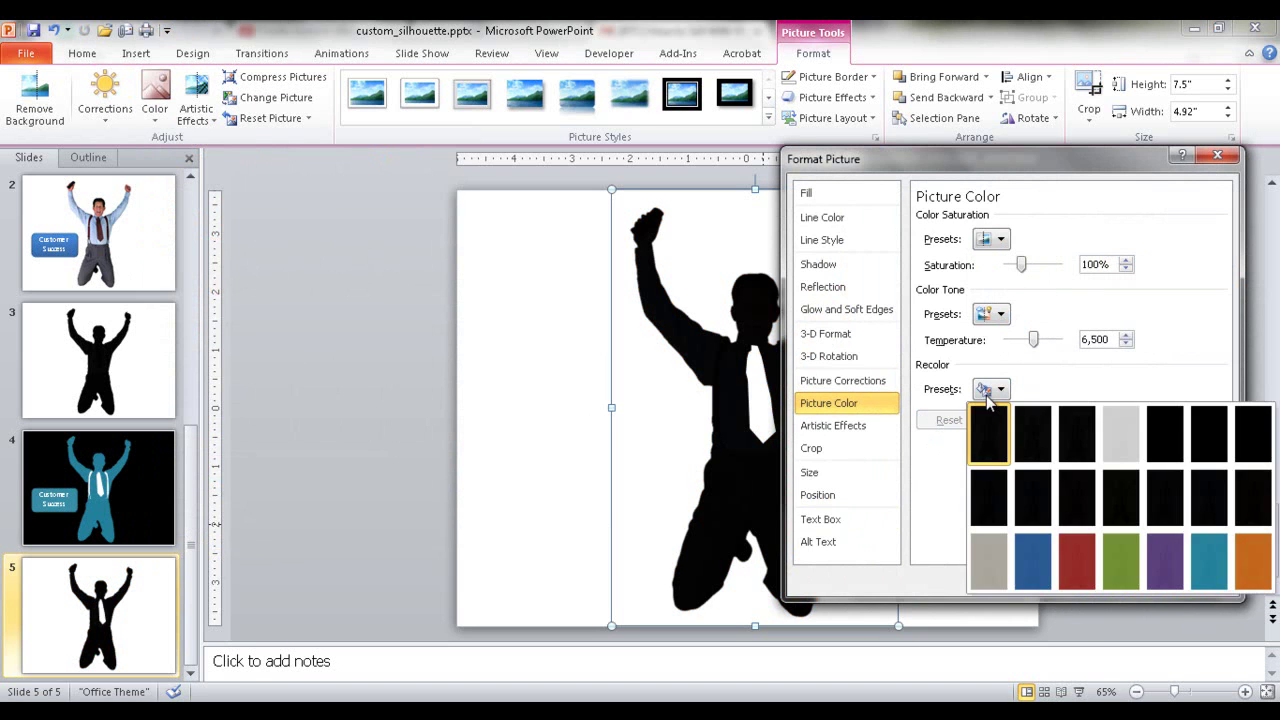
pyautogui.click(990, 572)
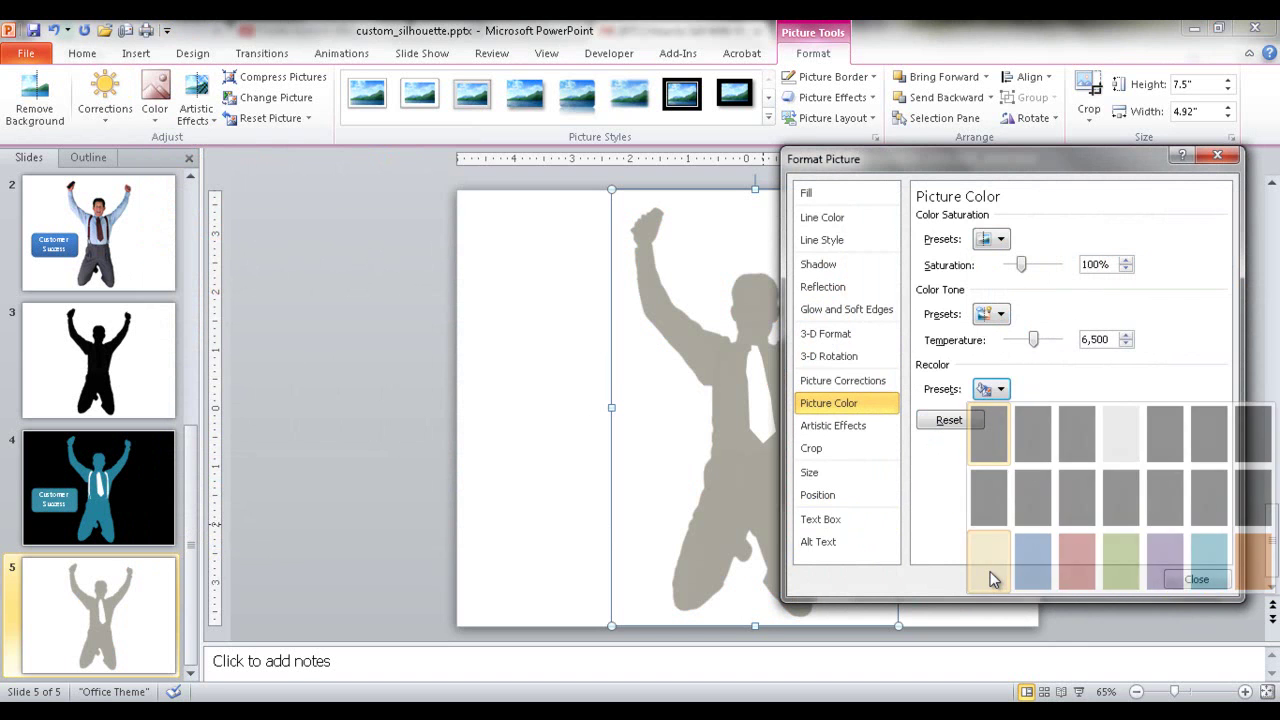
pyautogui.click(1197, 579)
pyautogui.click(960, 450)
pyautogui.click(747, 338)
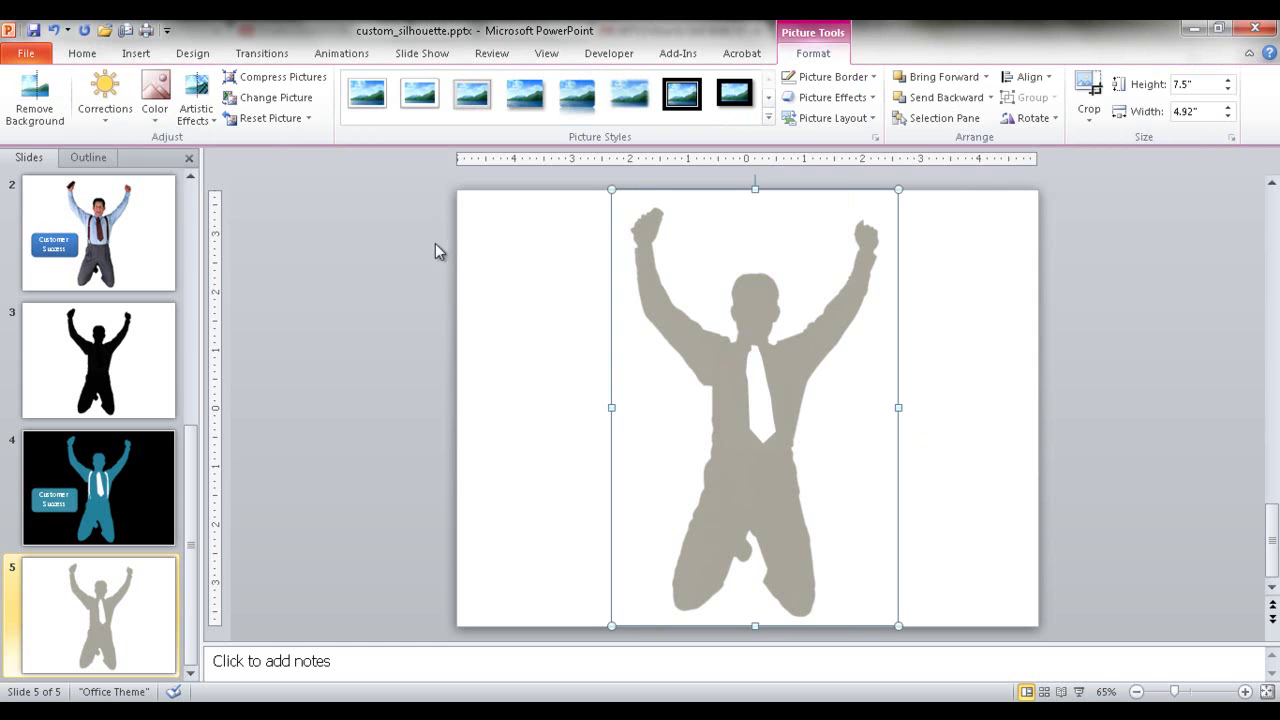
# Step: Preview the Aqua, Accent color 5 Light recolor on the silhouette without applying it, and deselect the picture
pyautogui.click(156, 112)
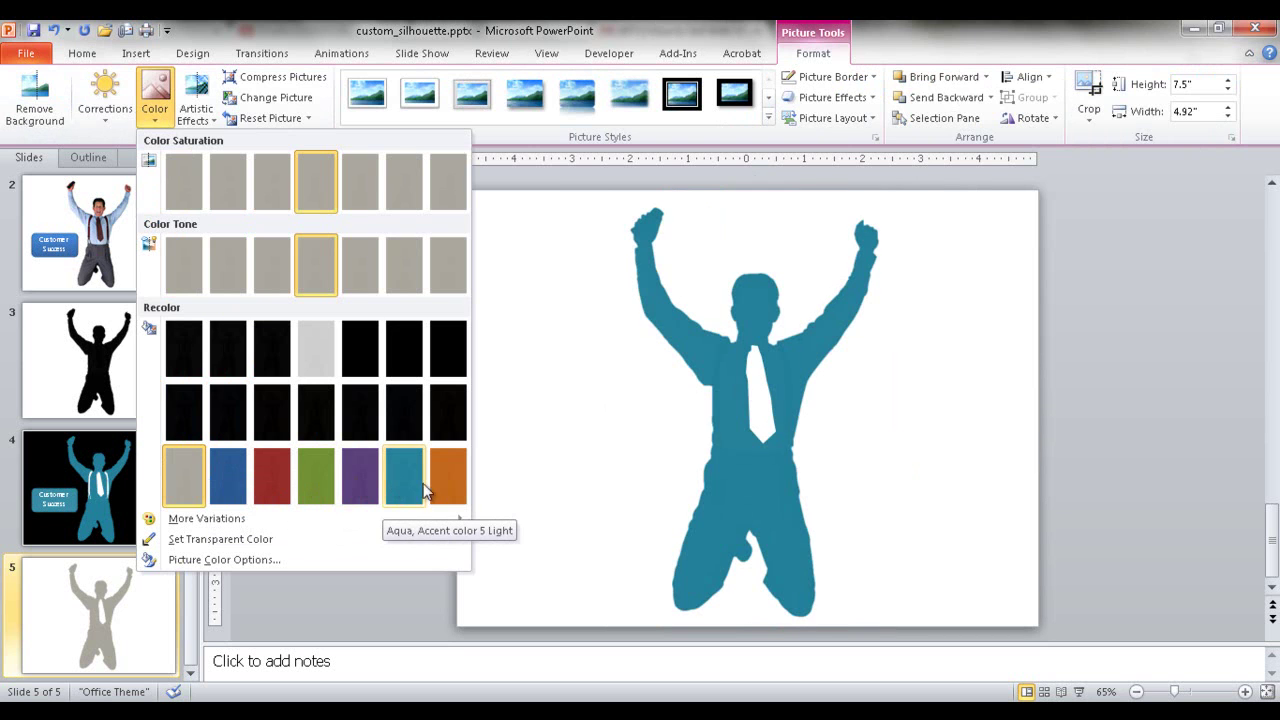
pyautogui.click(546, 464)
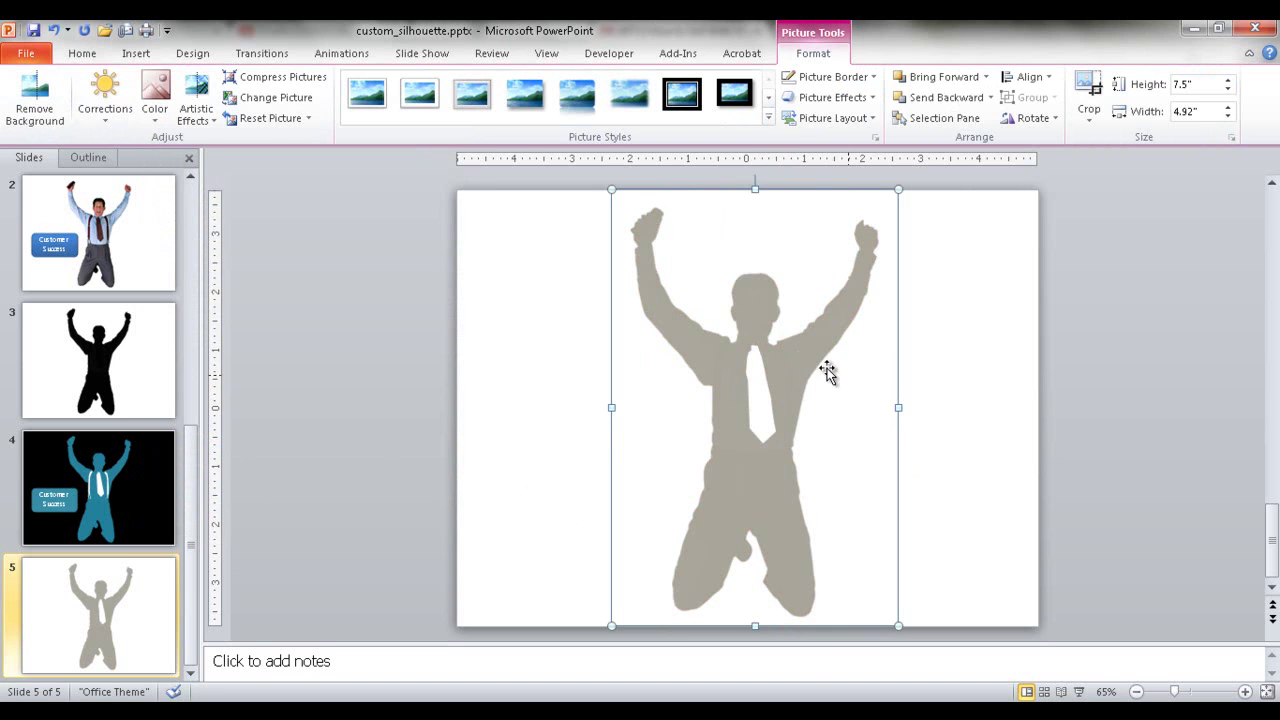
pyautogui.click(1000, 414)
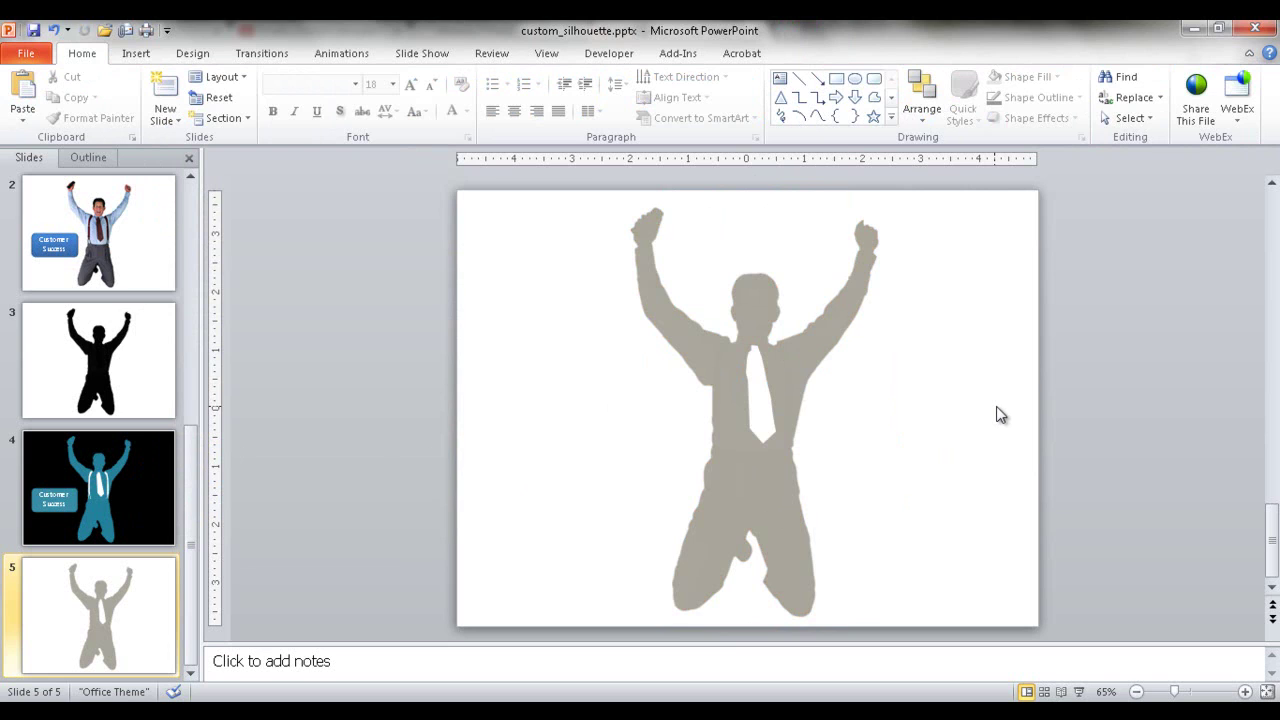